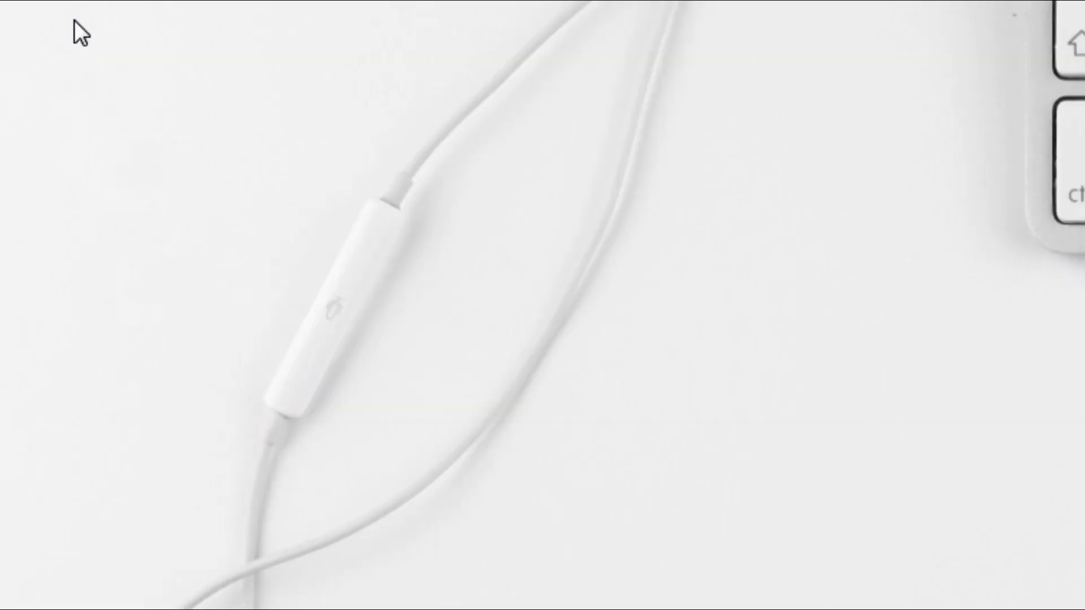
- Create a text document named 'new' on the desktop and drag it to a new spot
right_click(67, 27)
mouse_move(107, 133)
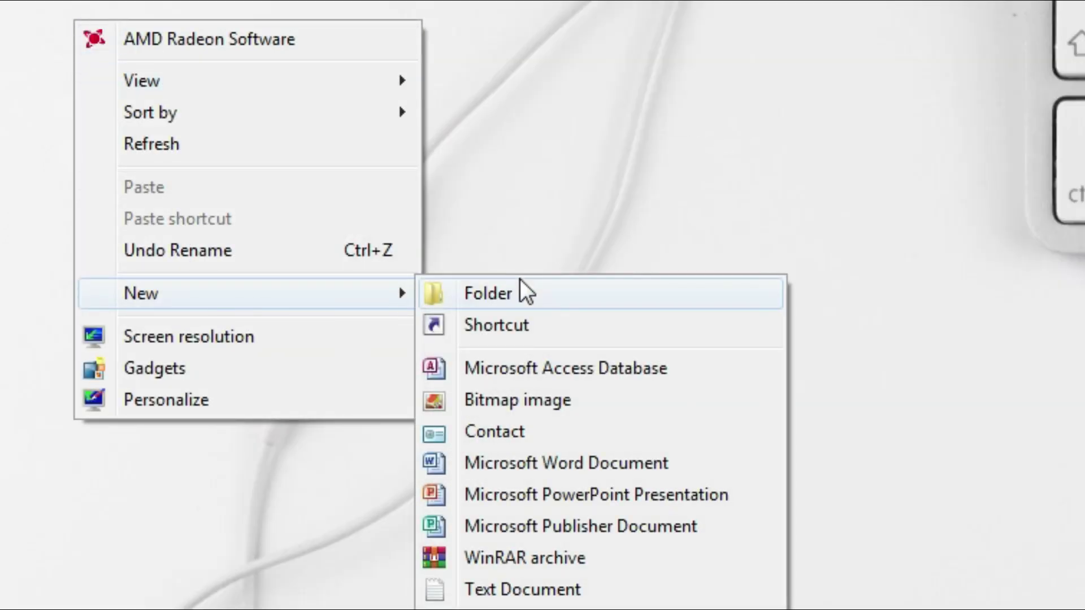
click(495, 593)
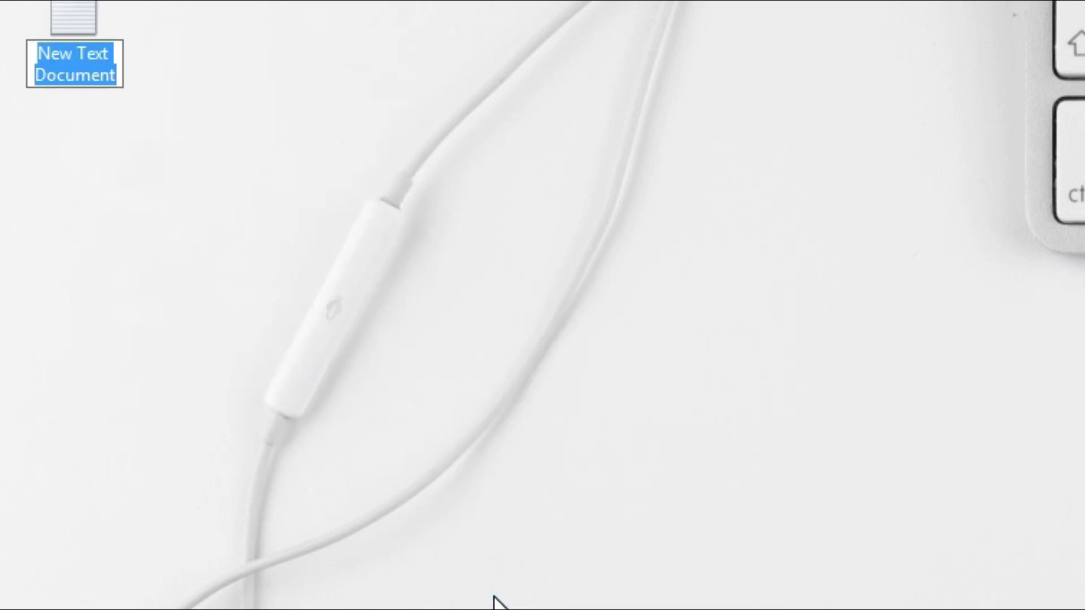
text(new)
key(Return)
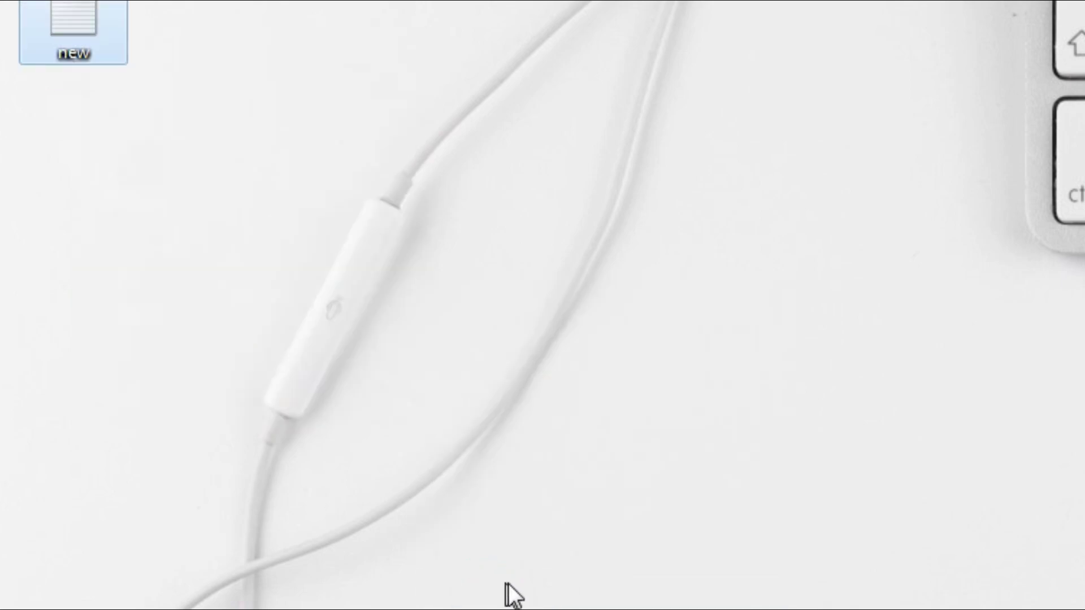
drag(78, 25, 282, 71)
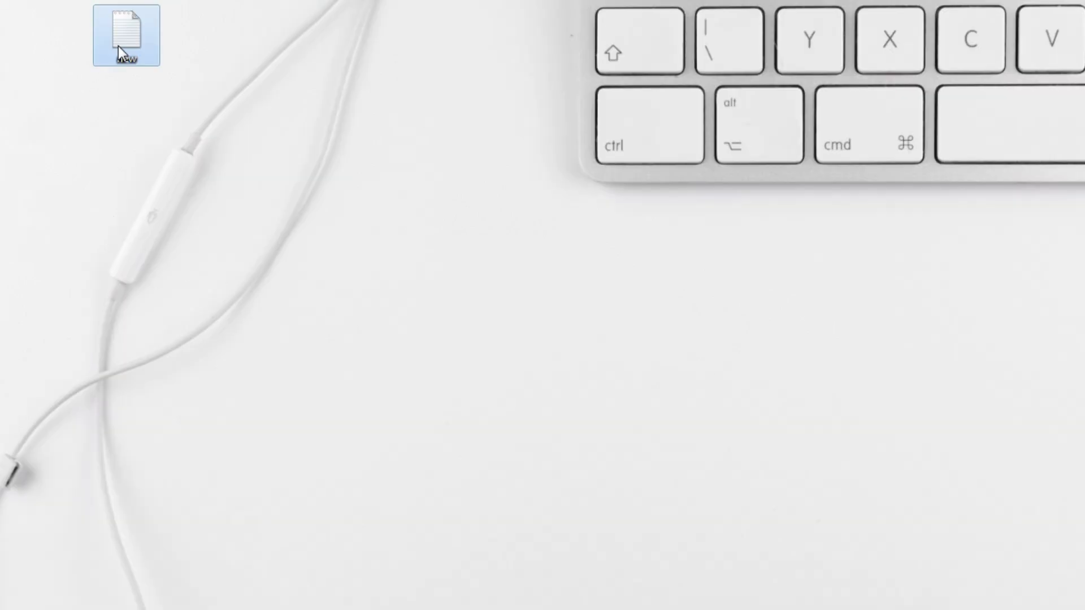
- Open 7-Zip's Add to archive settings for the file new and move the window up-left
right_click(145, 29)
mouse_move(160, 113)
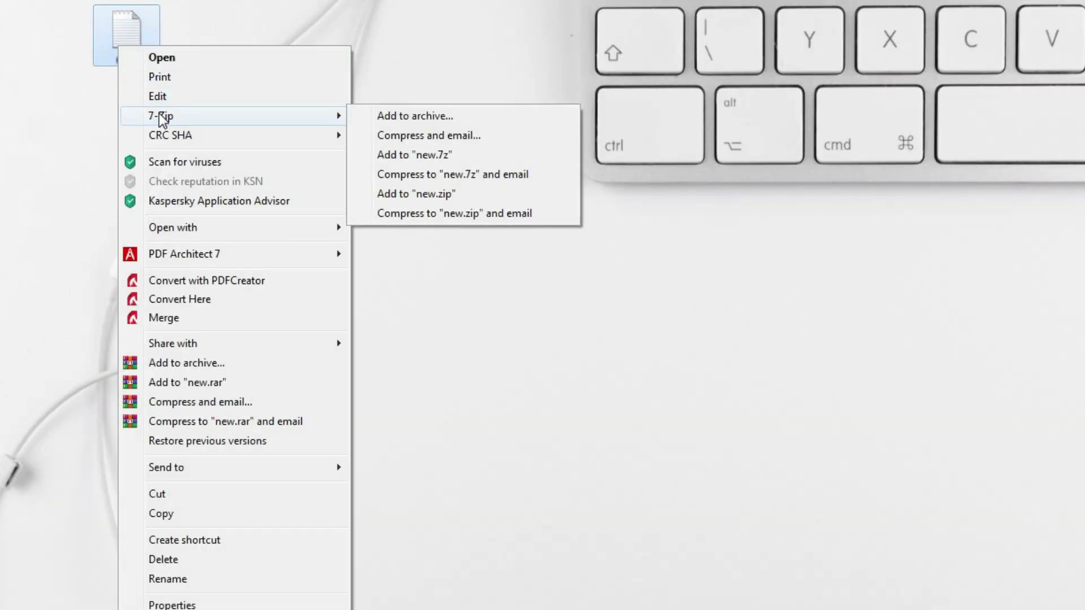
click(376, 116)
drag(590, 198, 297, 52)
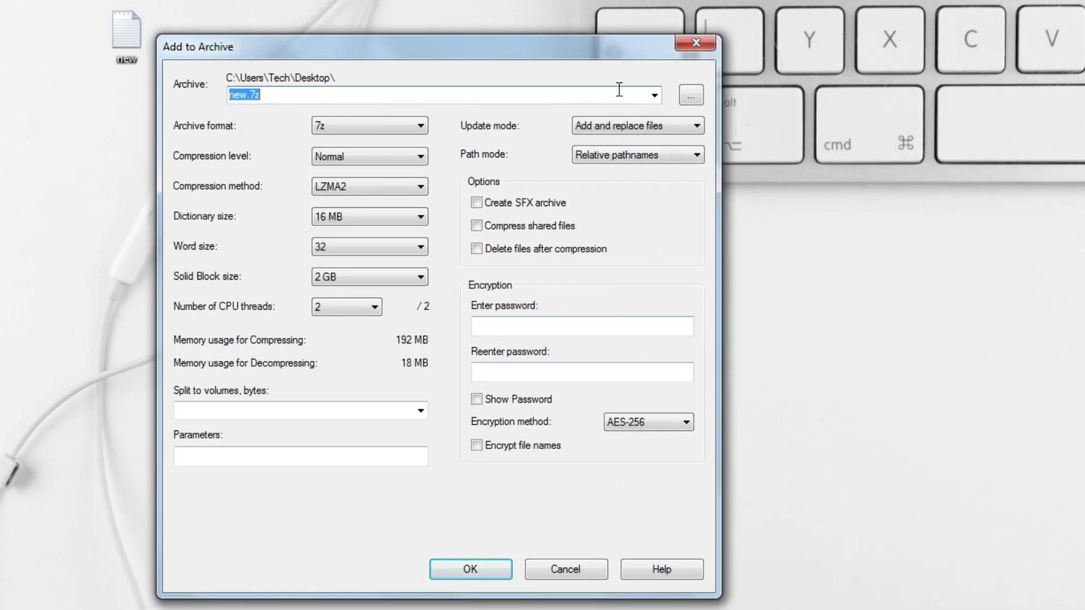
- Enter the archive password twice and enable Encrypt file names
click(579, 322)
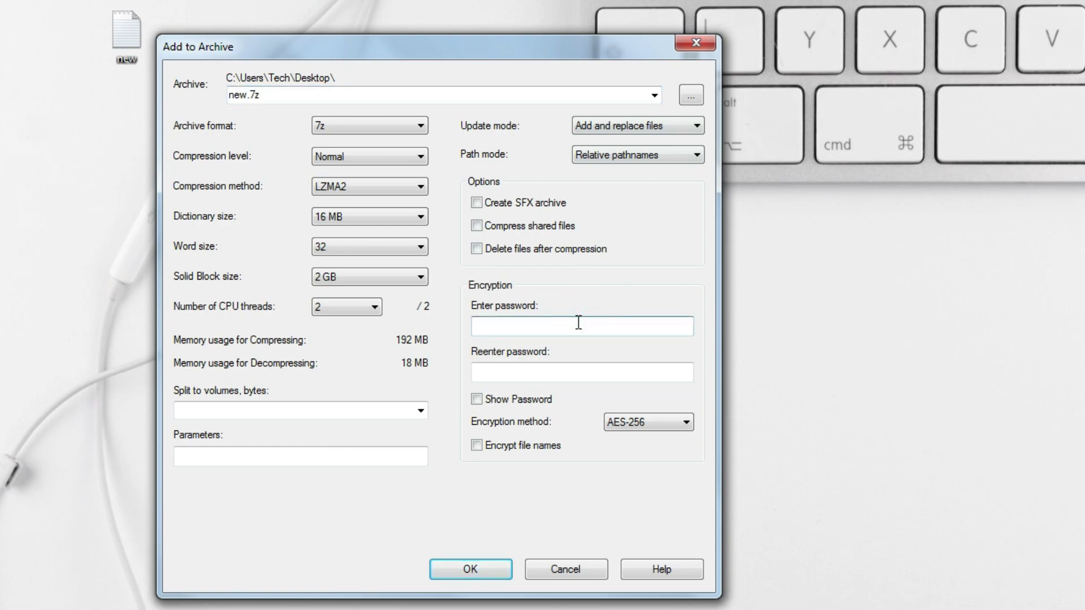
text(***)
key(Tab)
text(***)
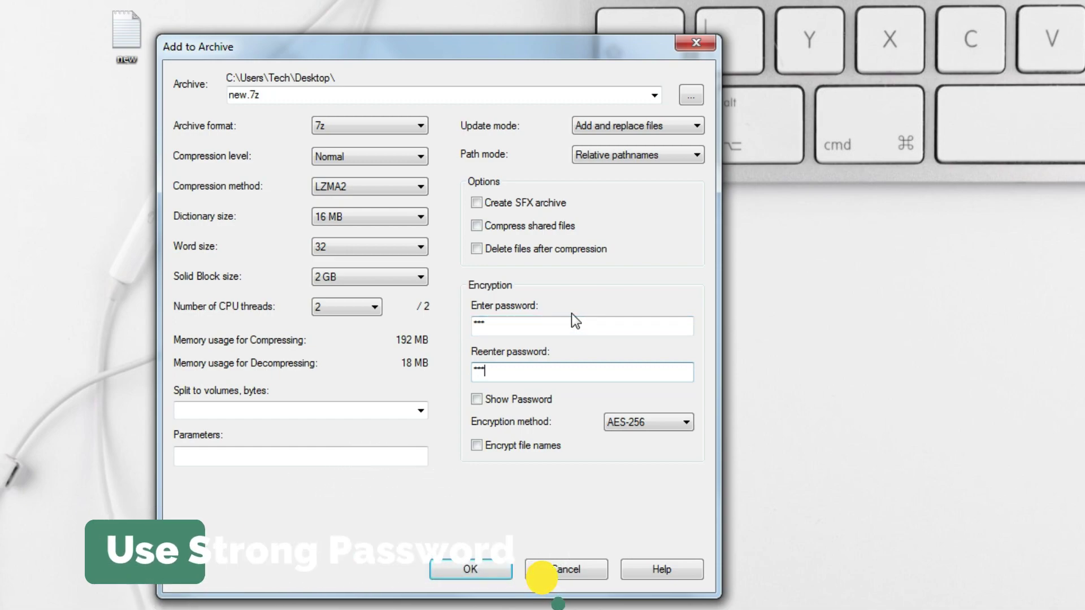
click(477, 445)
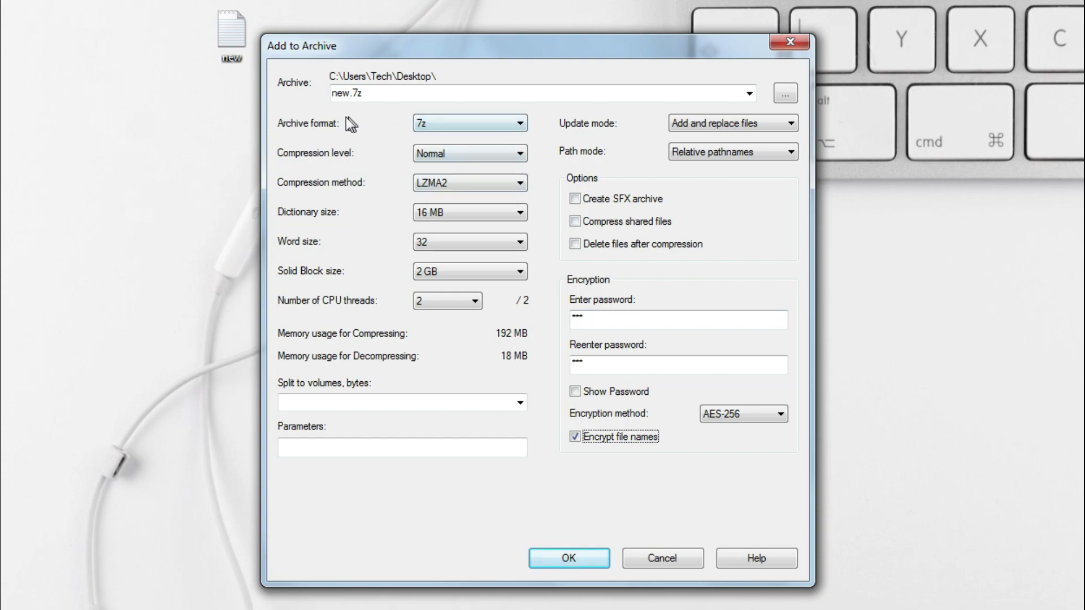
- Keep 7z format, Normal compression and LZMA2 method, then create new.7z
click(451, 124)
click(451, 125)
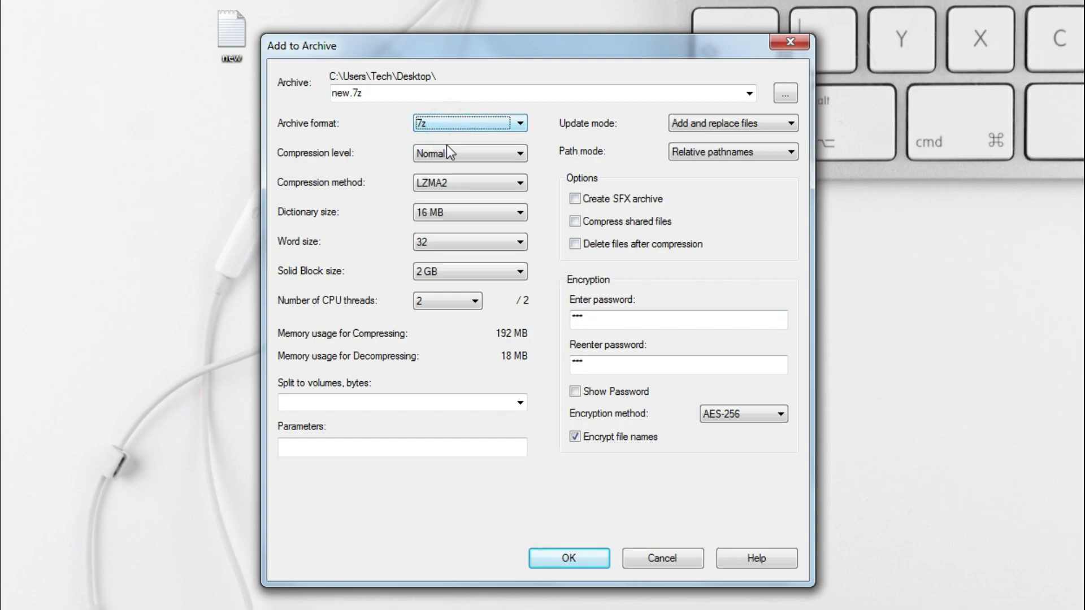
click(441, 160)
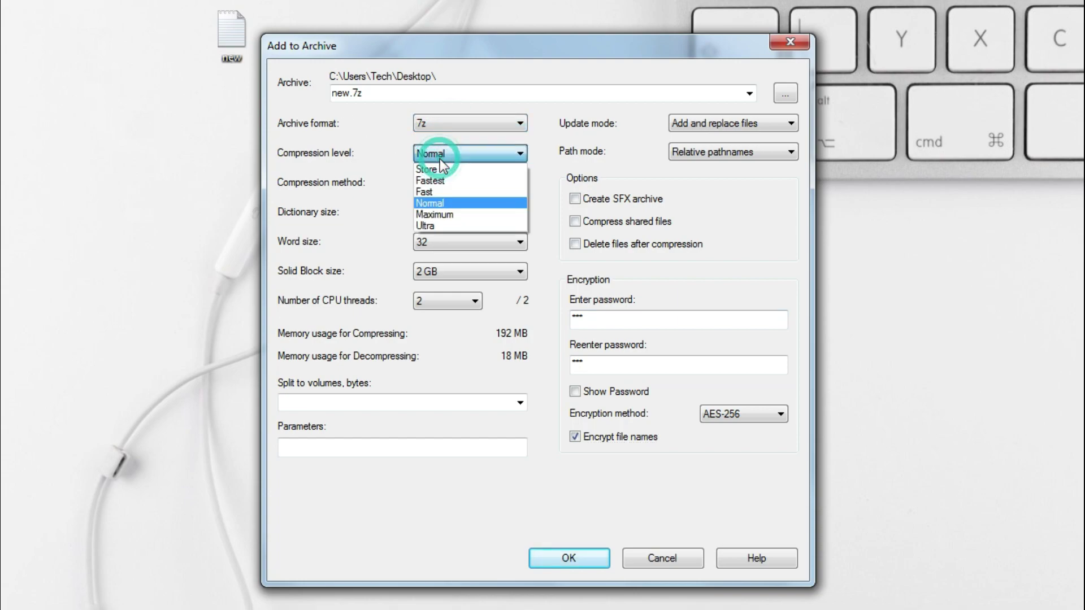
click(441, 203)
click(471, 183)
click(472, 183)
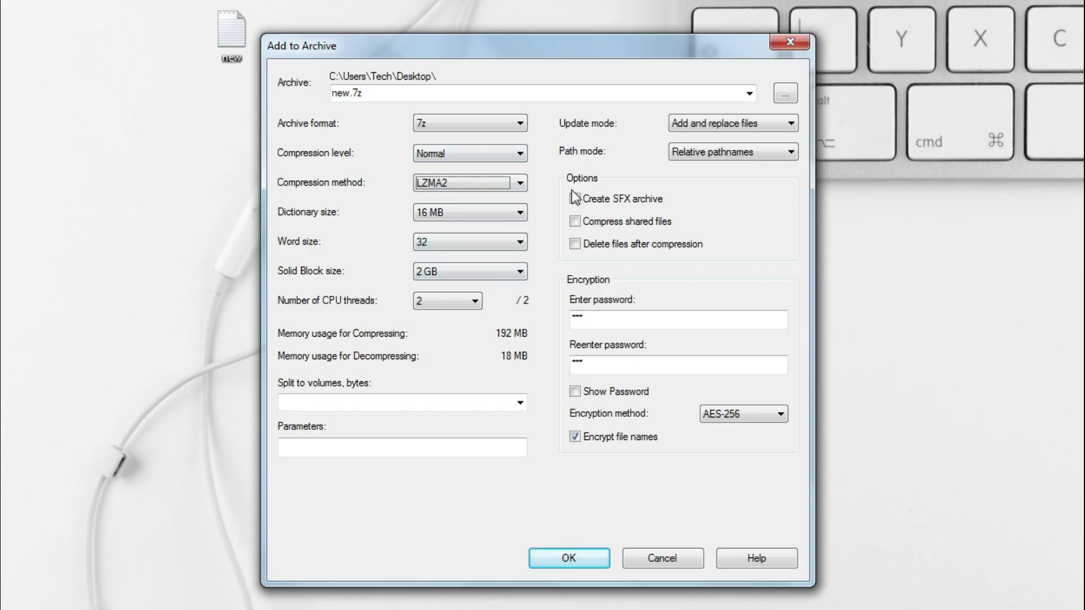
click(560, 559)
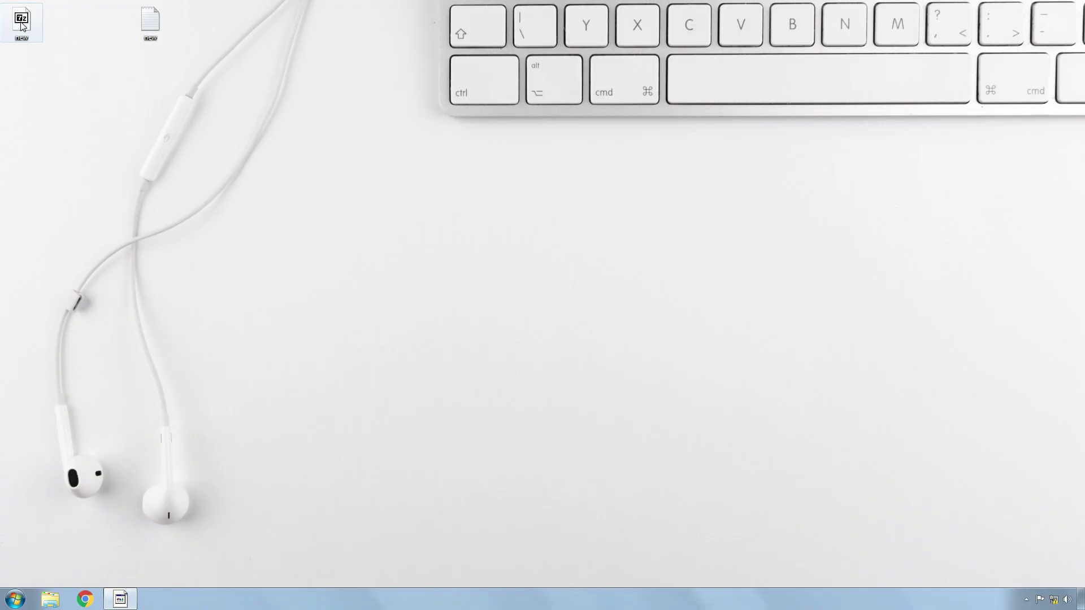
double_click(24, 31)
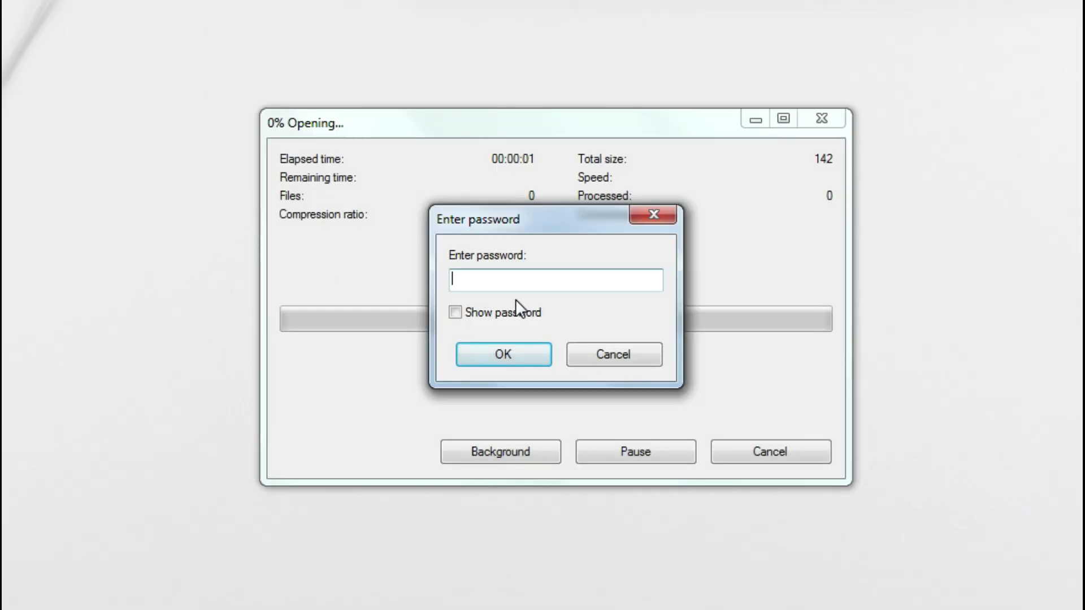
text(12)
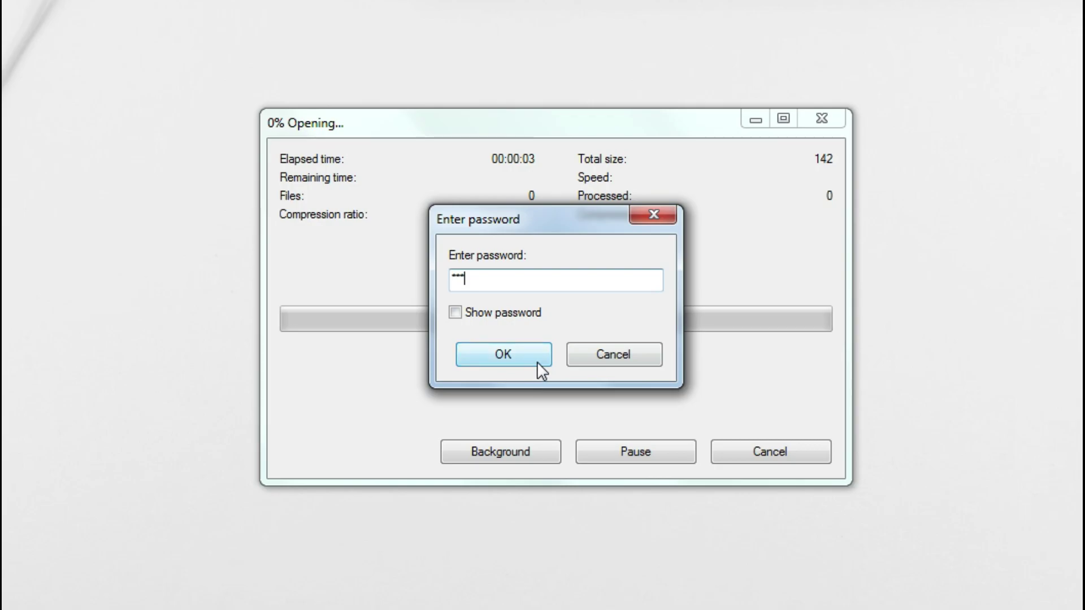
click(537, 361)
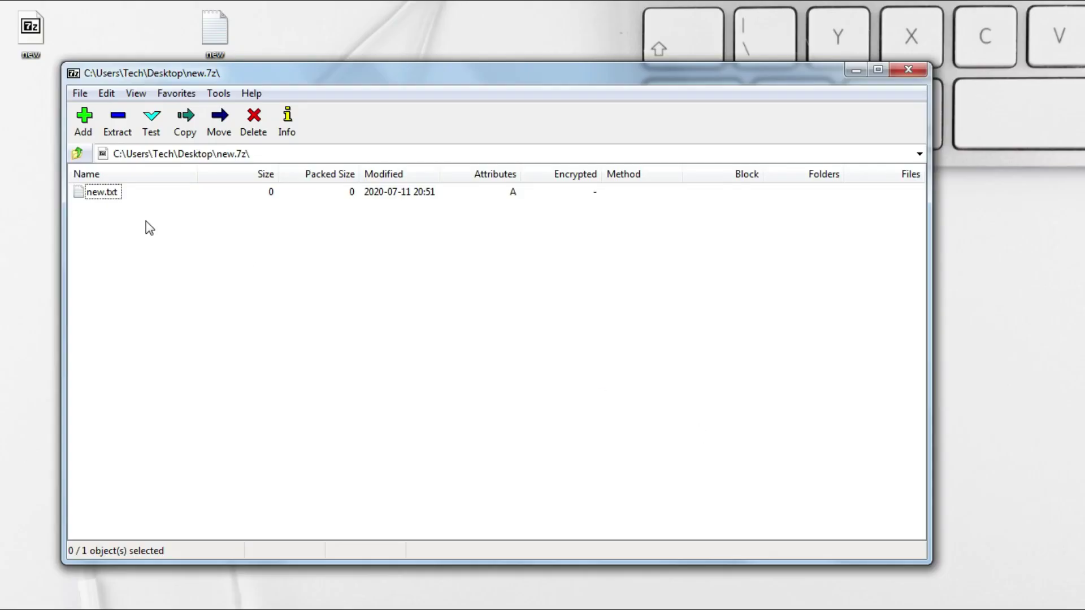
double_click(100, 193)
click(1076, 145)
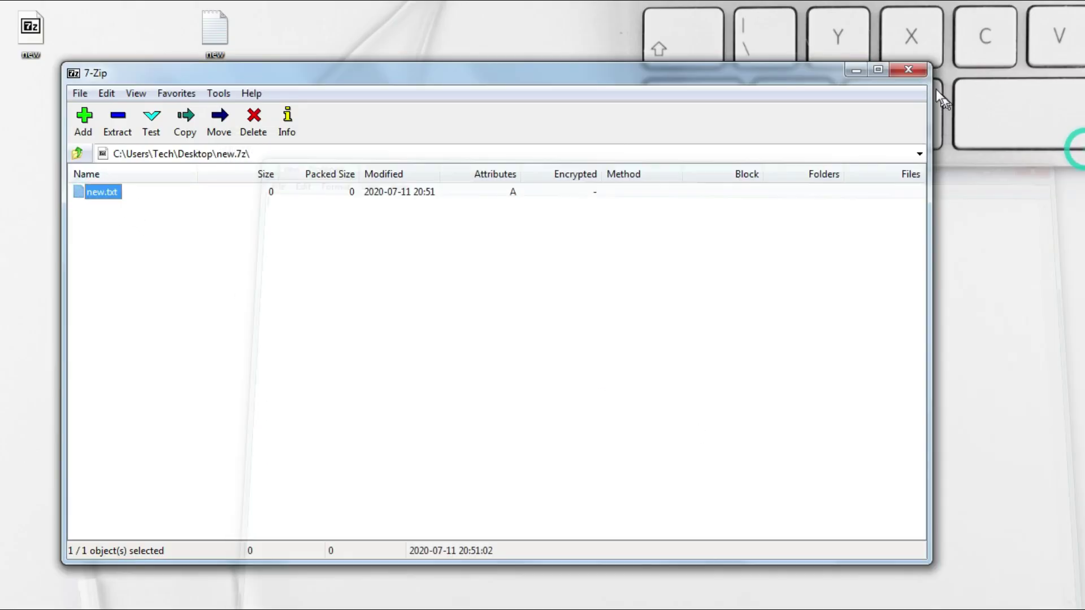
click(908, 69)
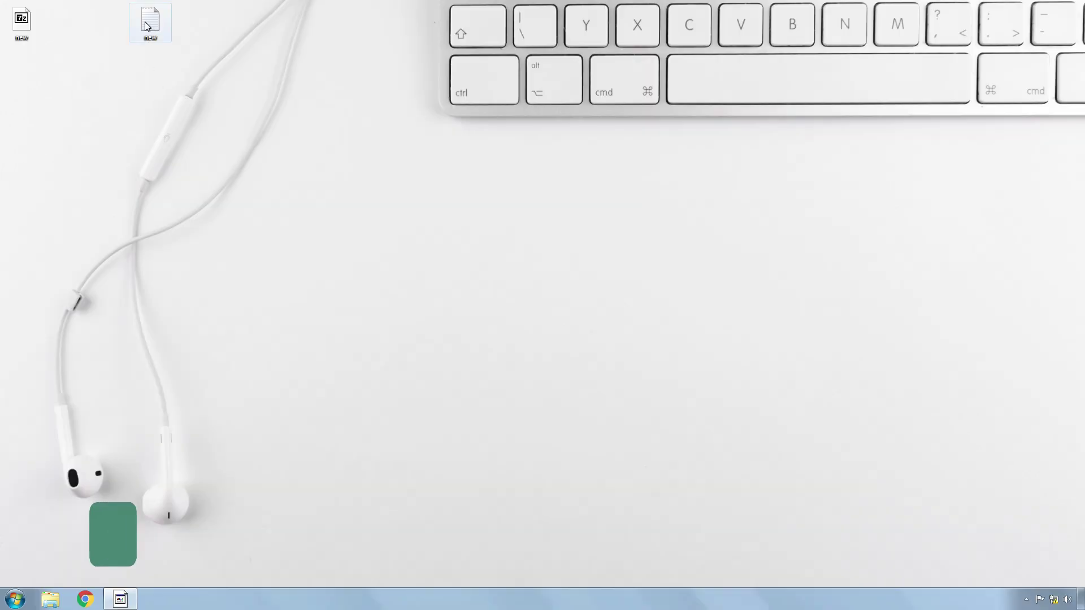
- Open WinRAR's Add to archive settings for the new text file and move the window up-left
right_click(145, 23)
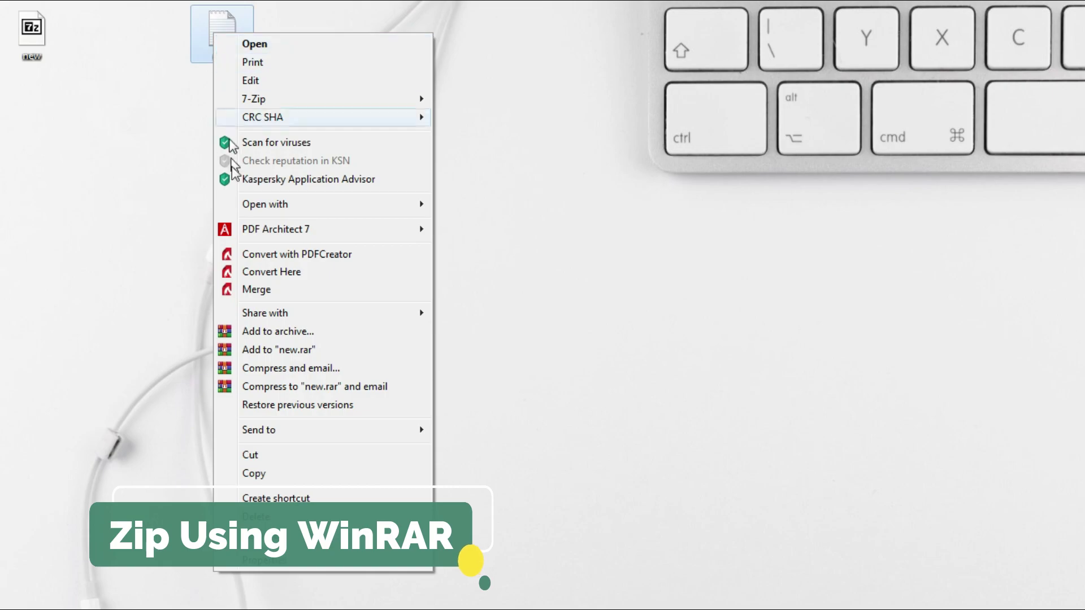
click(276, 333)
drag(708, 266, 349, 91)
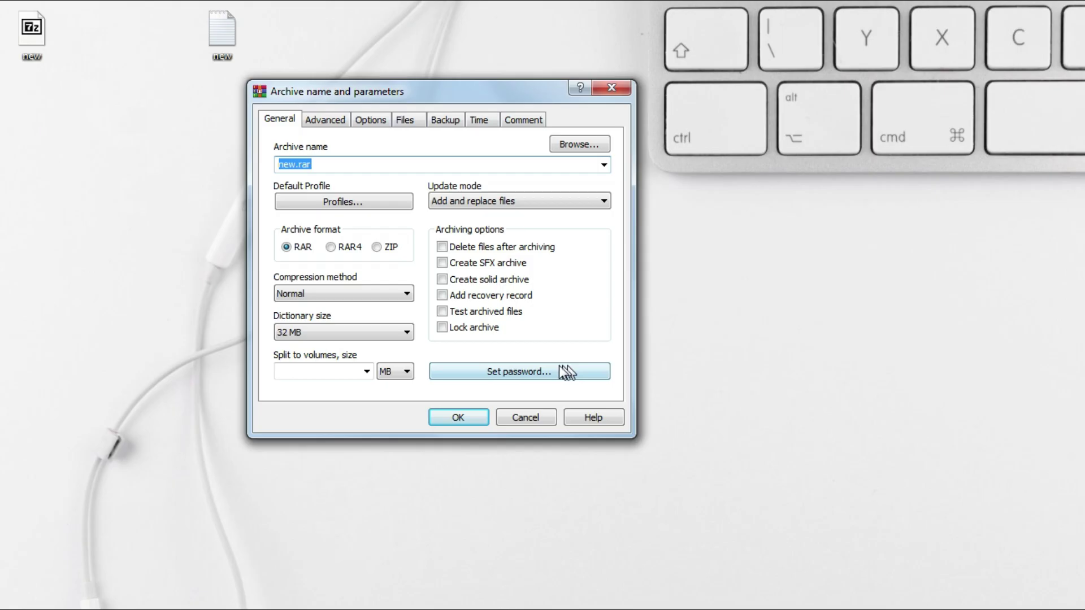
- Set the RAR password, enable Encrypt file names, and create new.rar
click(700, 476)
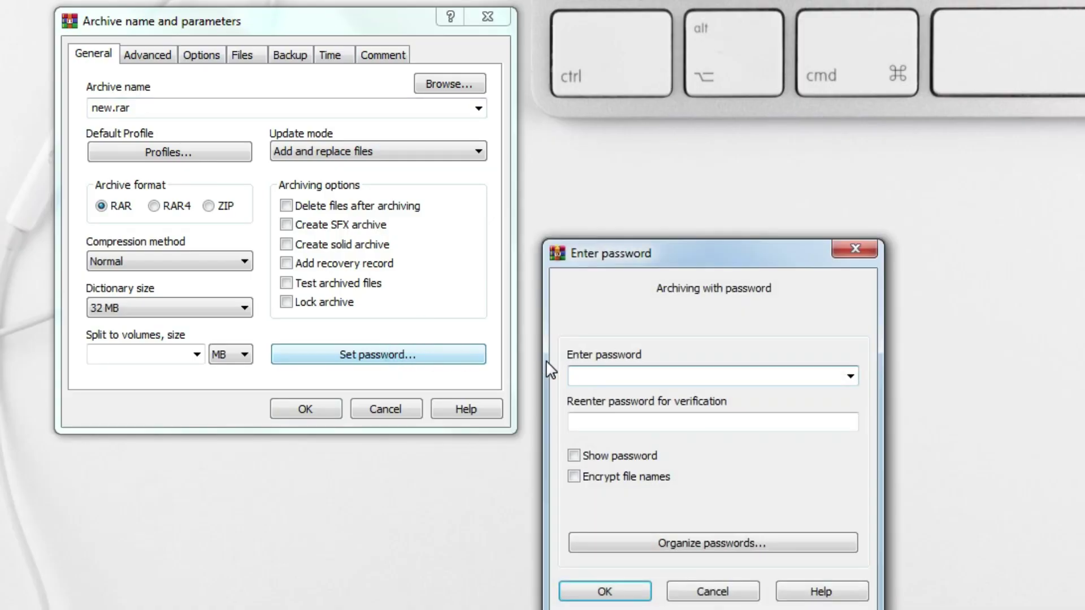
text(••)
click(573, 422)
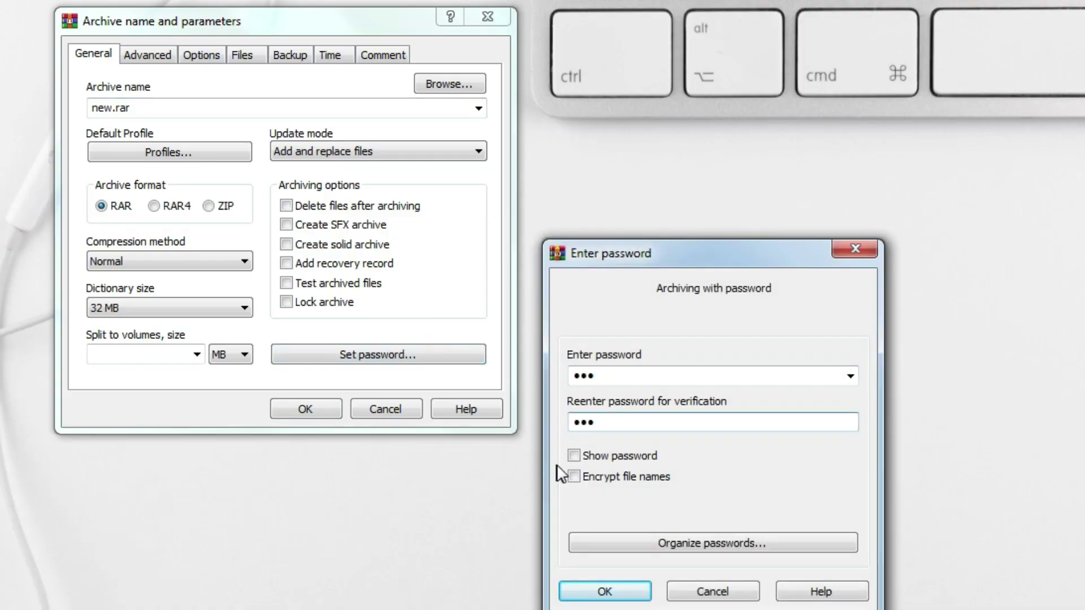
click(574, 477)
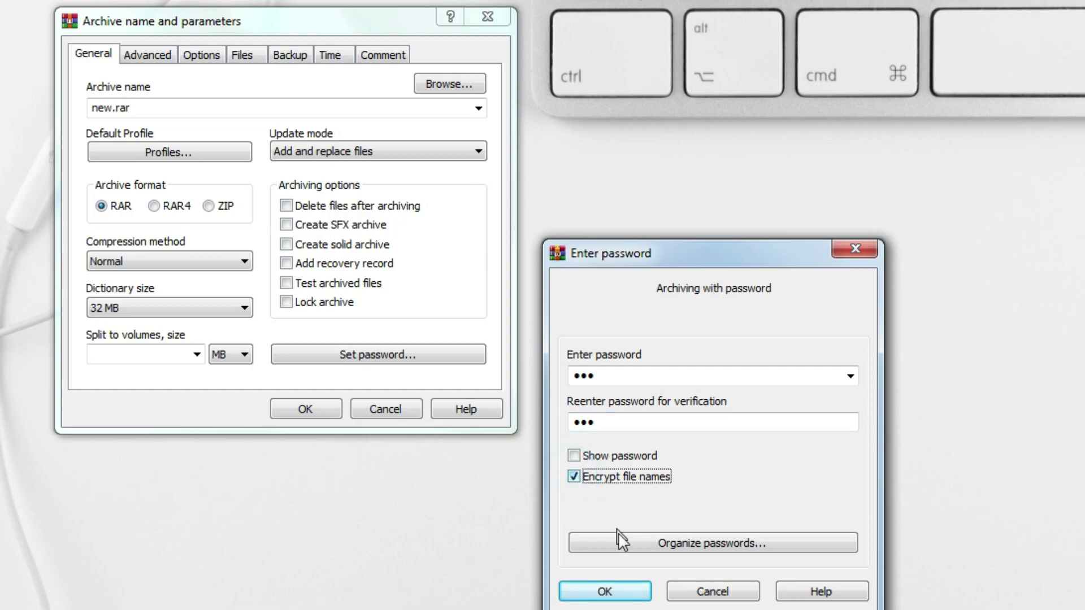
click(608, 592)
click(310, 410)
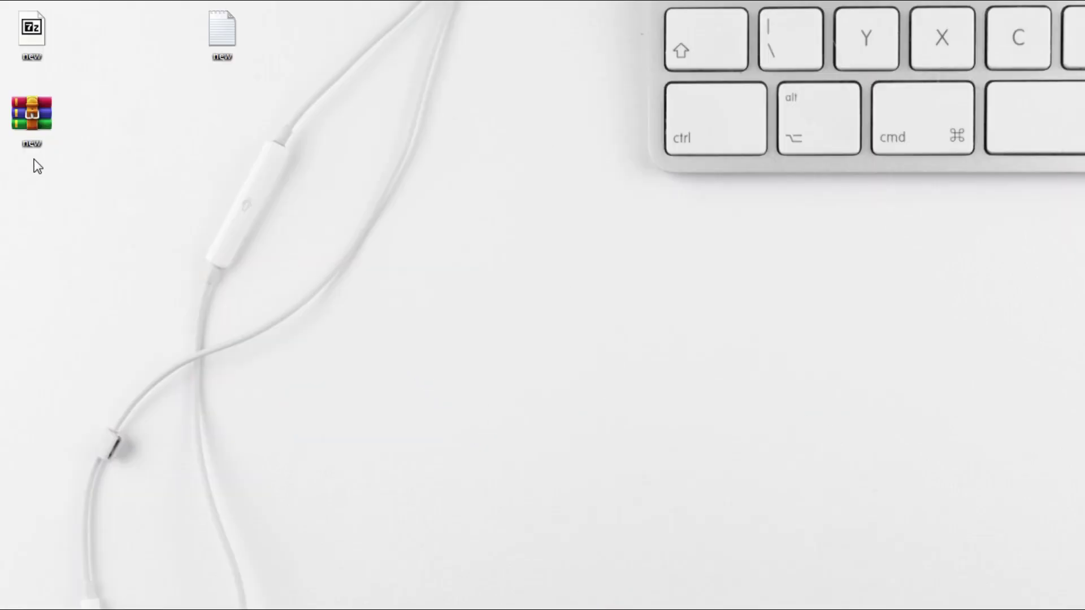
click(31, 127)
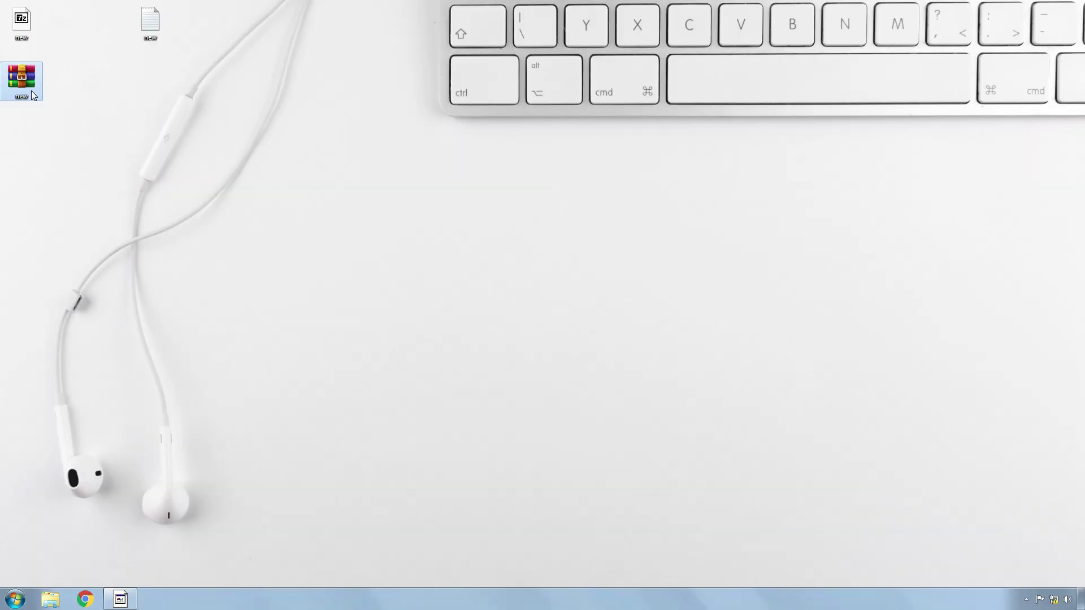
double_click(21, 21)
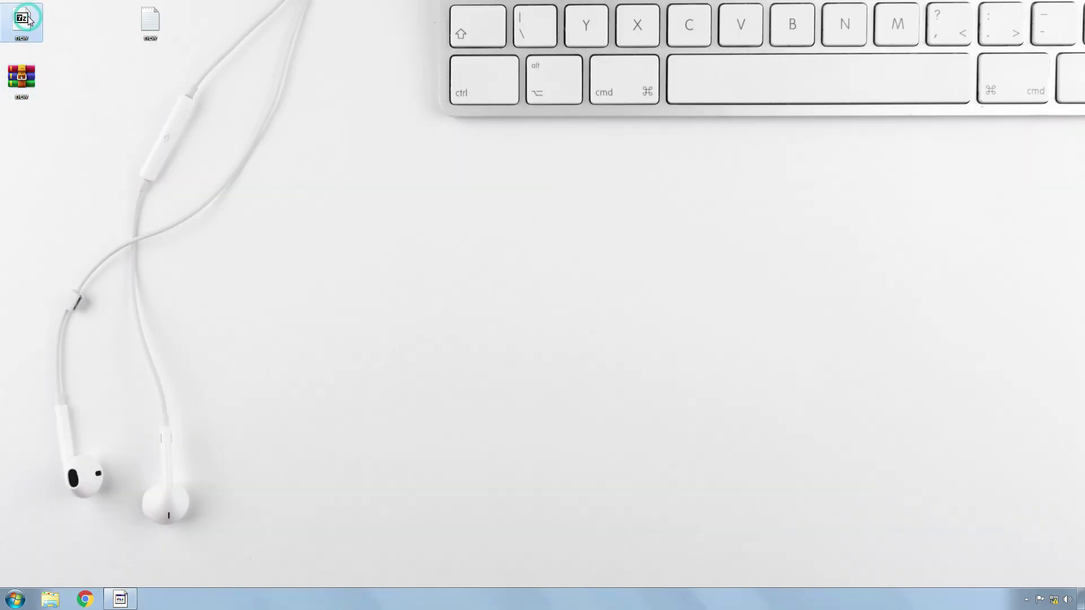
double_click(22, 74)
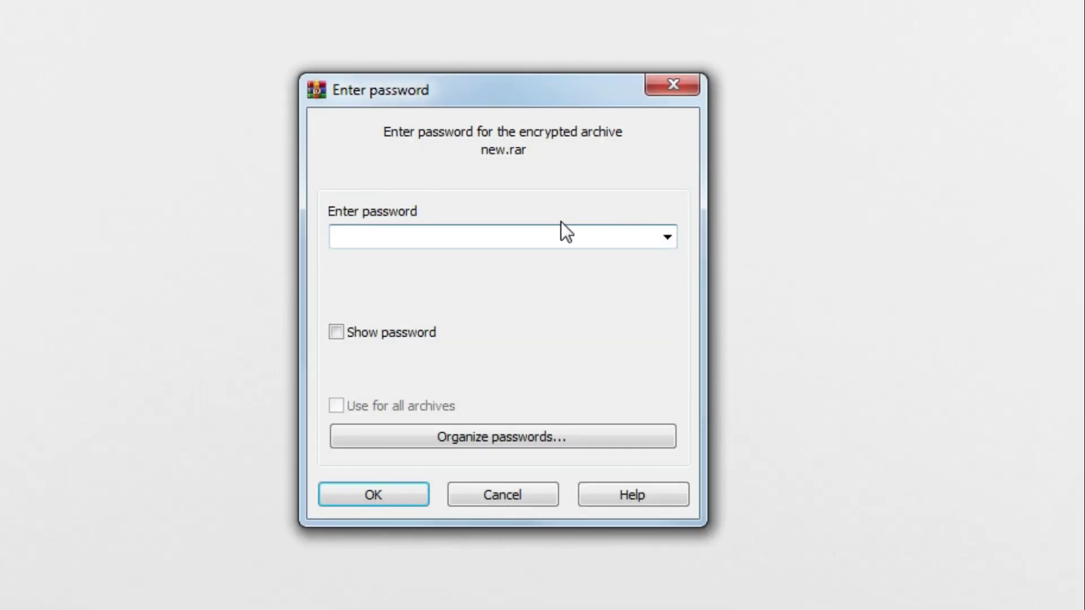
click(416, 496)
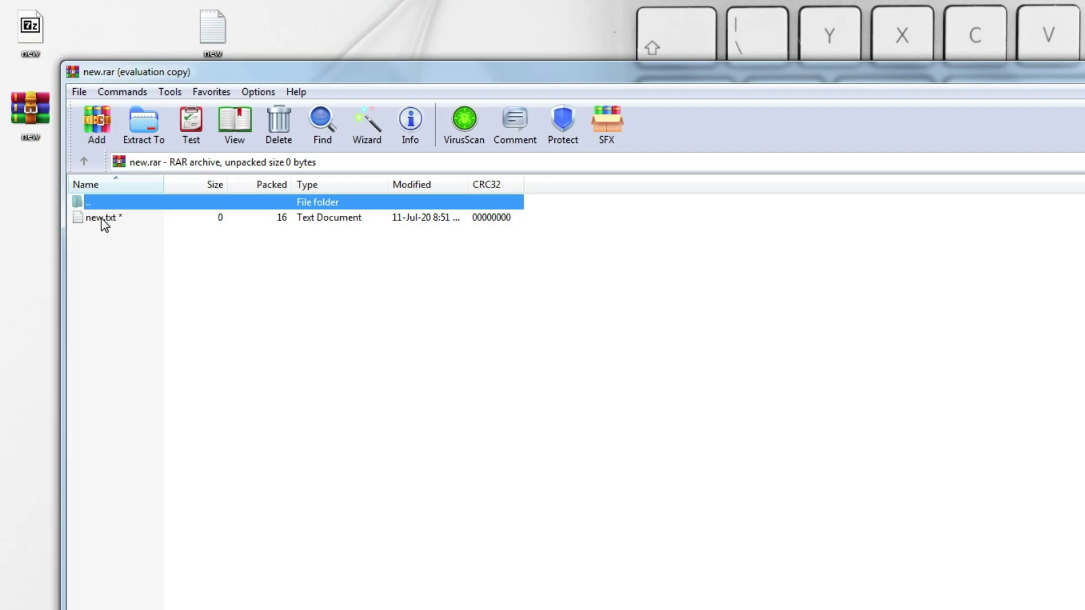
double_click(102, 219)
key(alt+F4)
key(alt+F4)
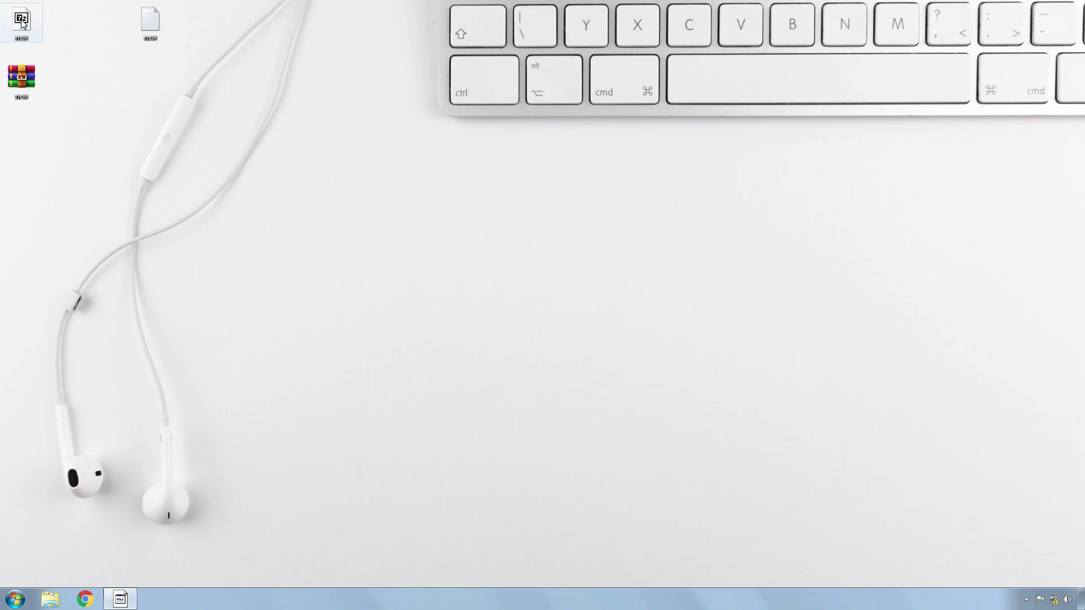
- Extract new.7z here with its password, auto-renaming the duplicate to new_1
right_click(23, 23)
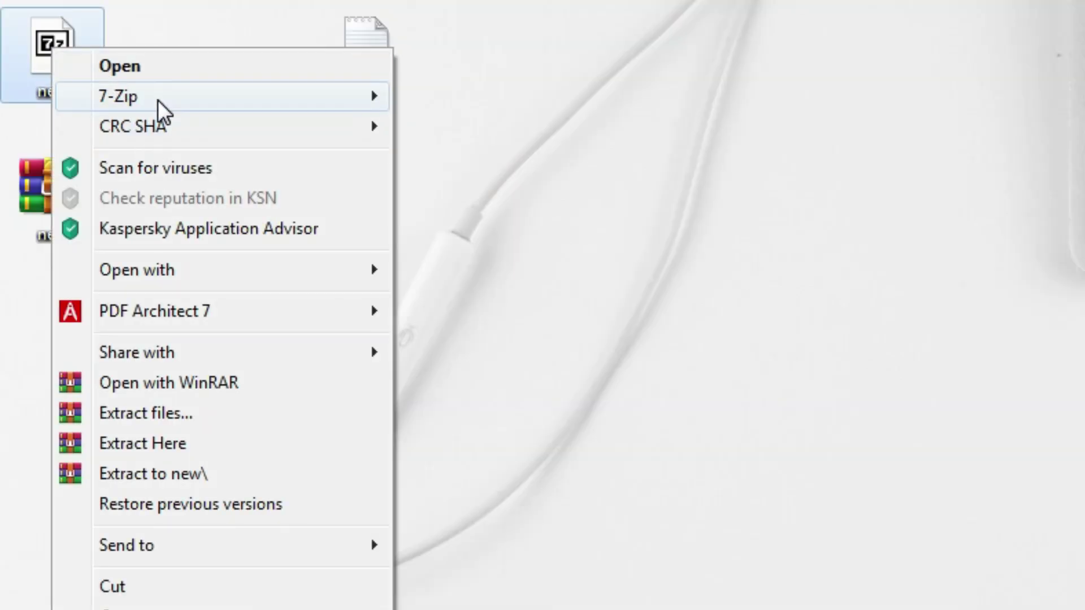
mouse_move(161, 107)
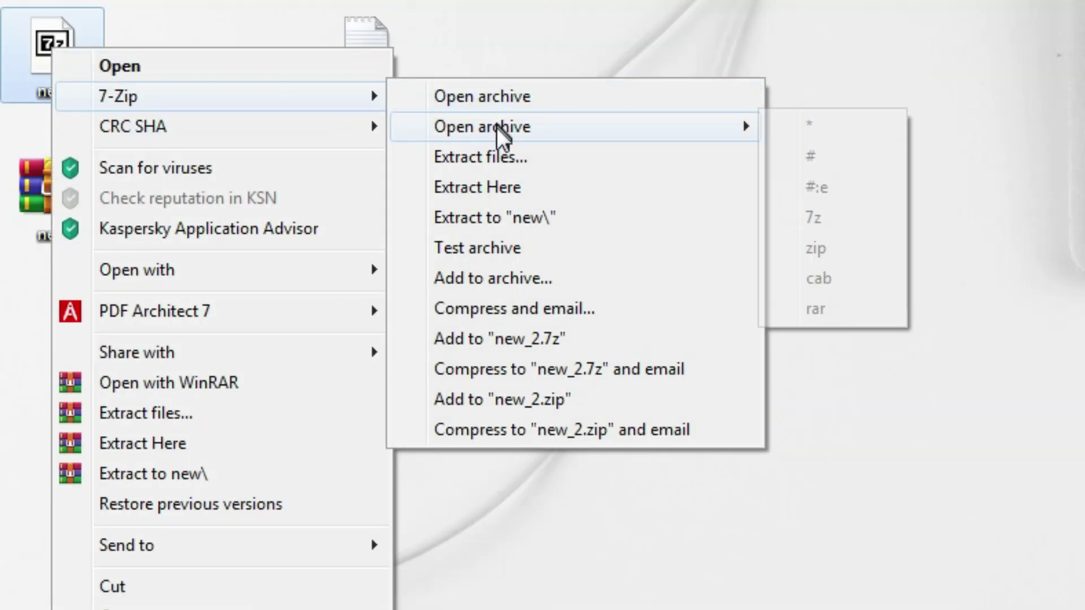
click(490, 187)
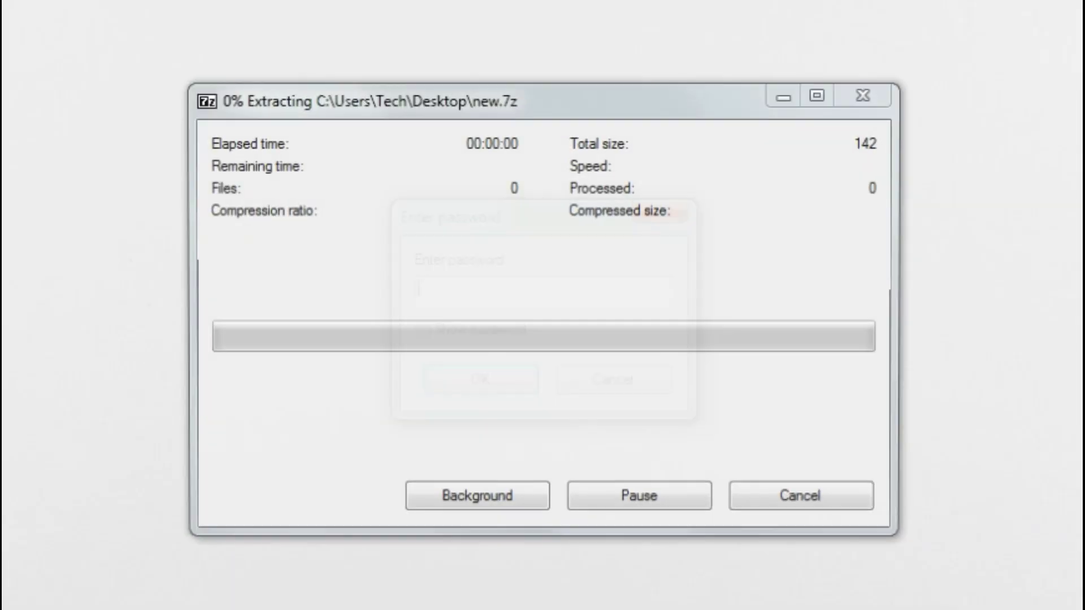
text(1)
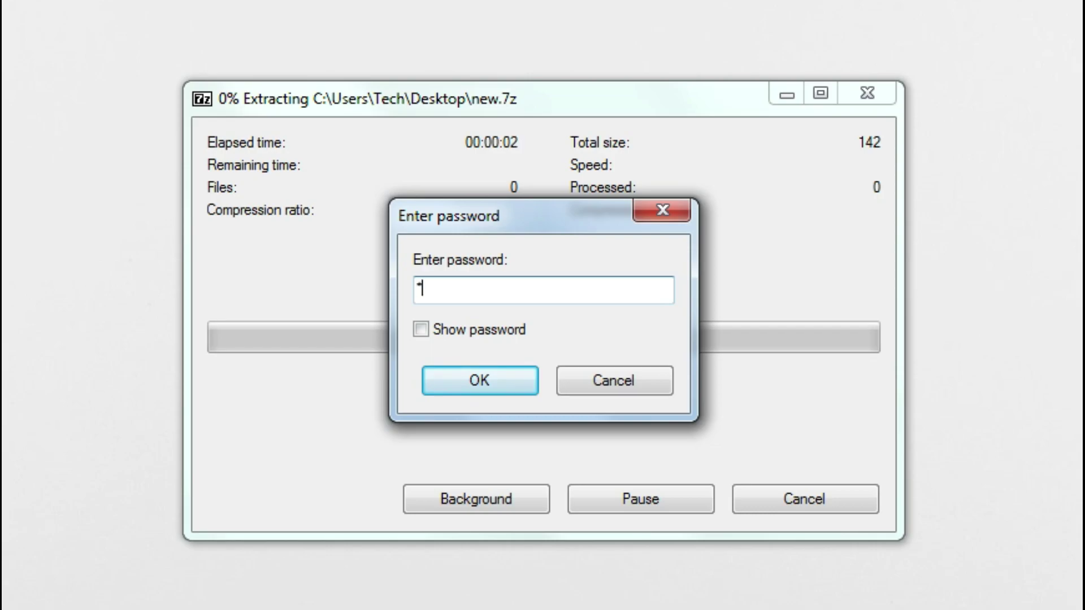
click(511, 376)
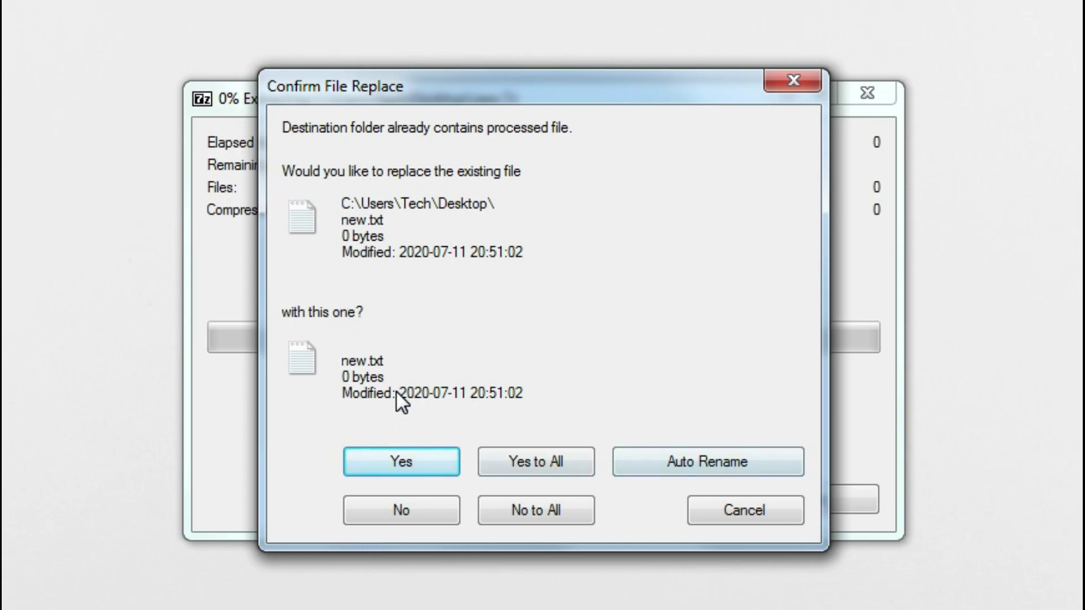
click(663, 463)
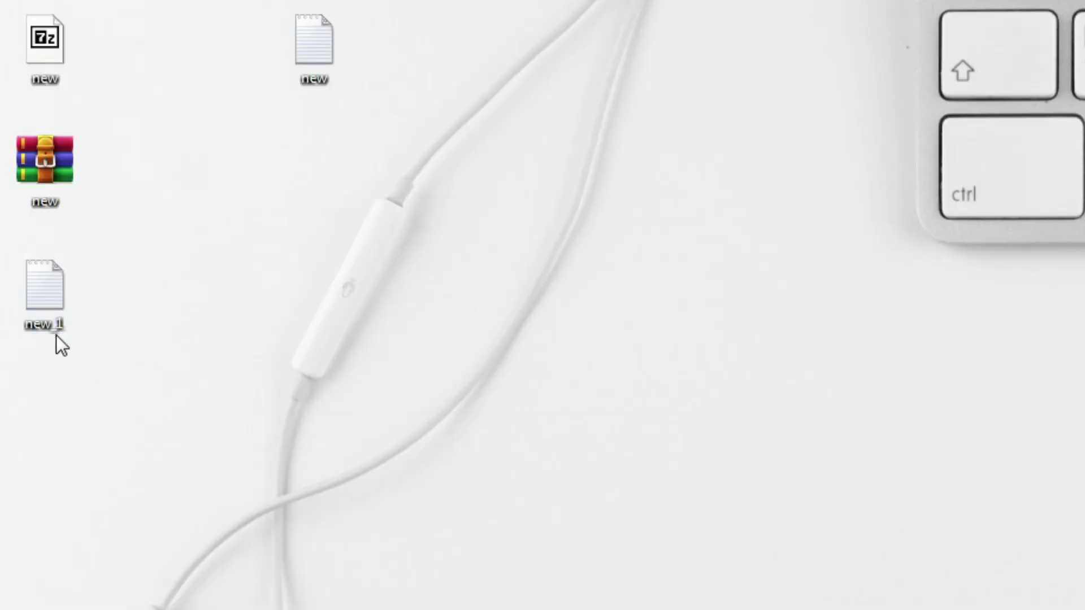
- Open new_1 to confirm it is empty, close it, and select new.rar
click(51, 304)
double_click(50, 305)
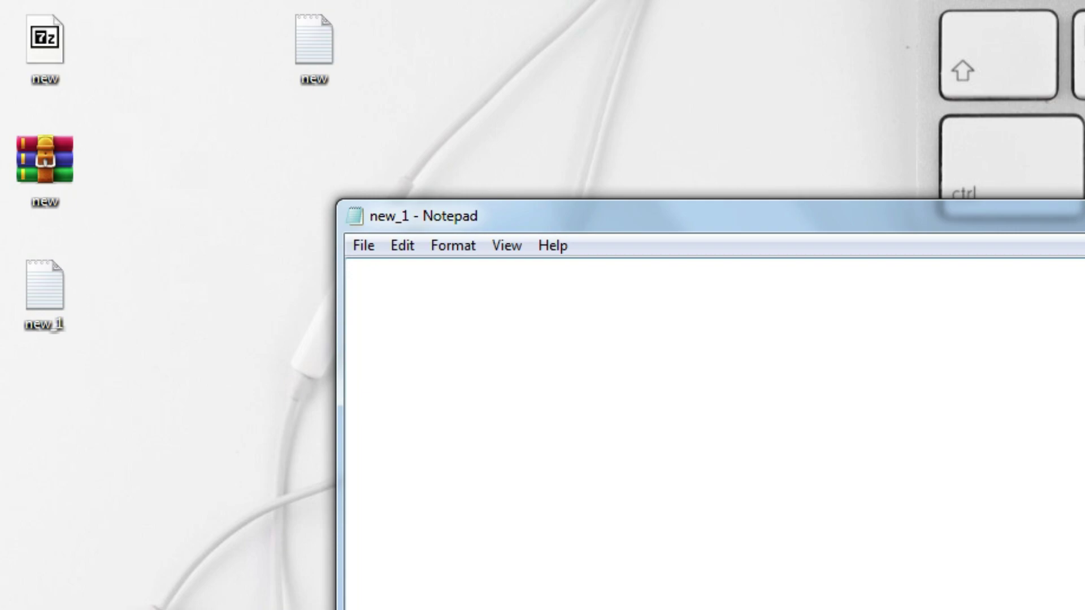
key(alt+F4)
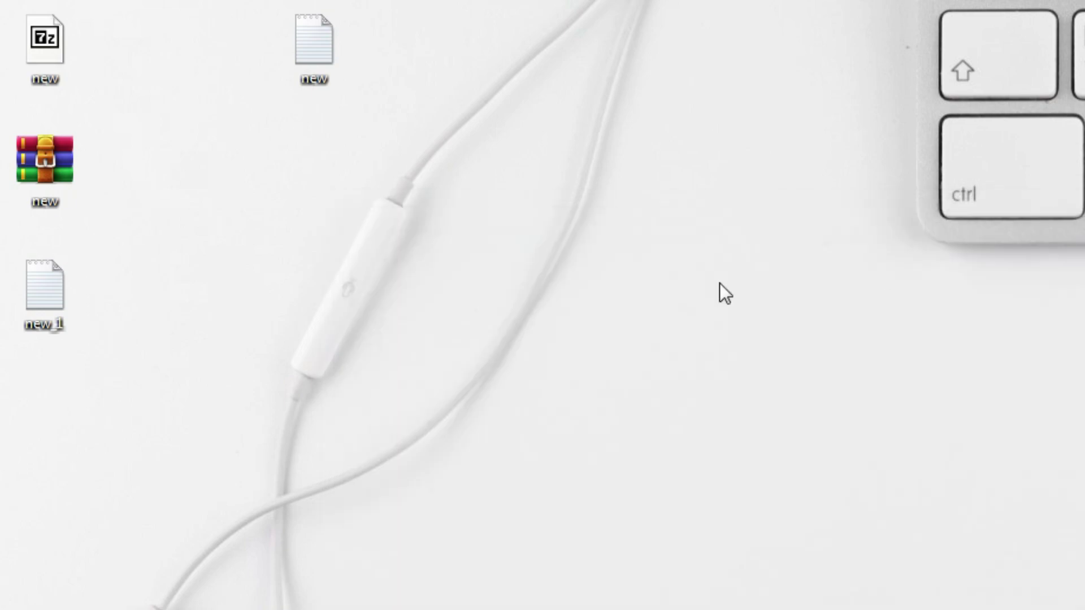
click(53, 161)
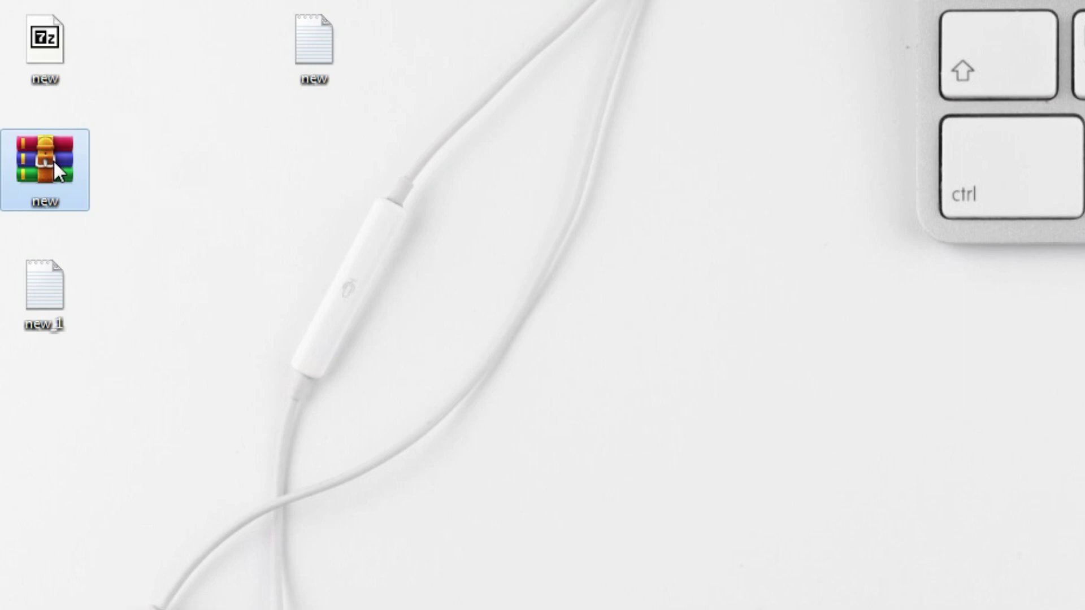
- Extract new.rar onto the desktop, supplying its password
right_click(54, 160)
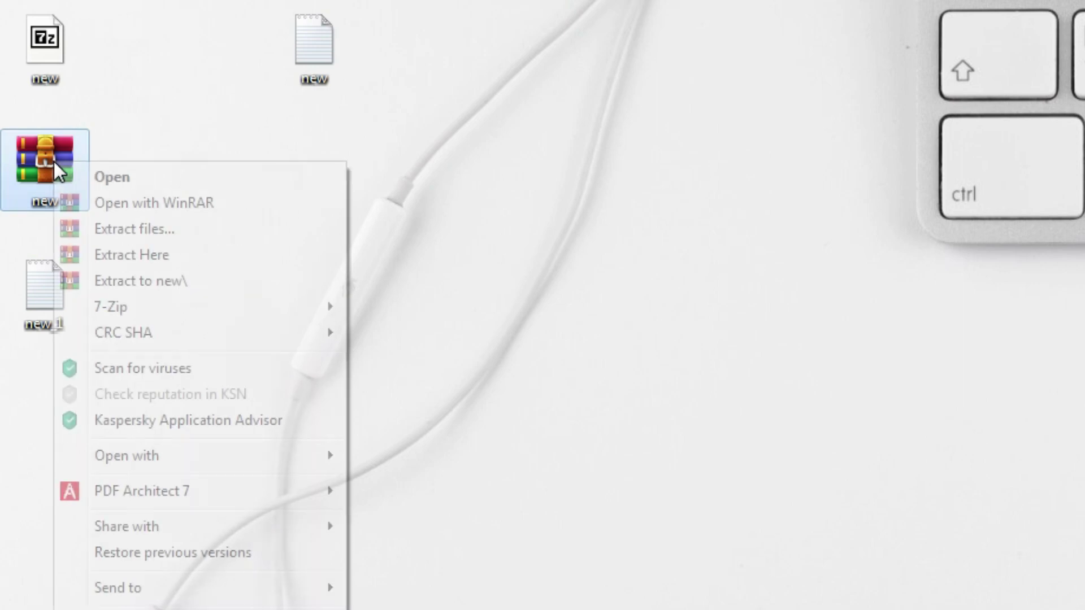
click(142, 254)
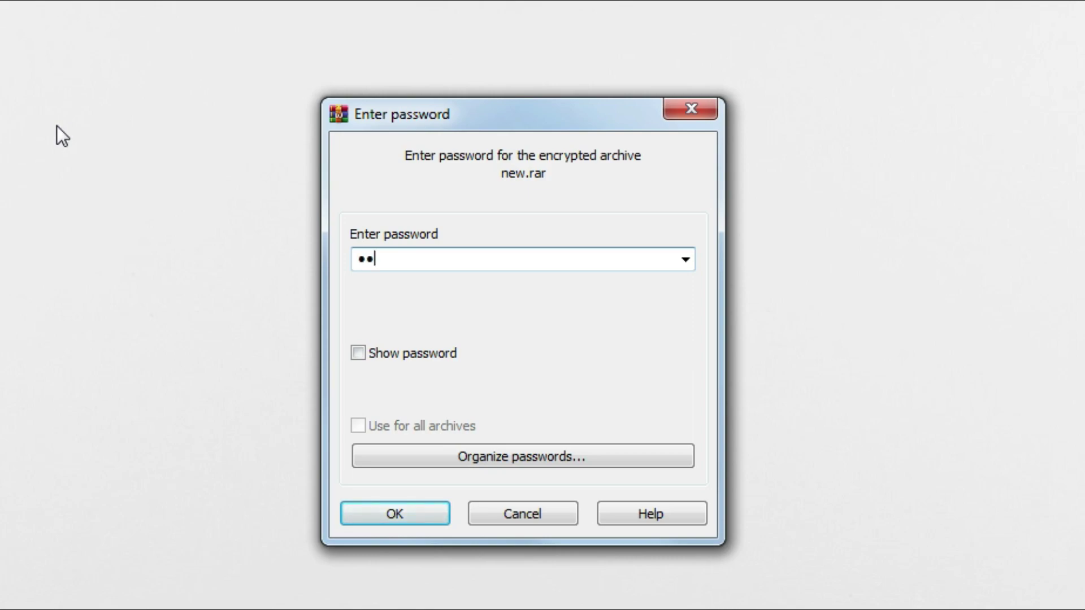
click(404, 517)
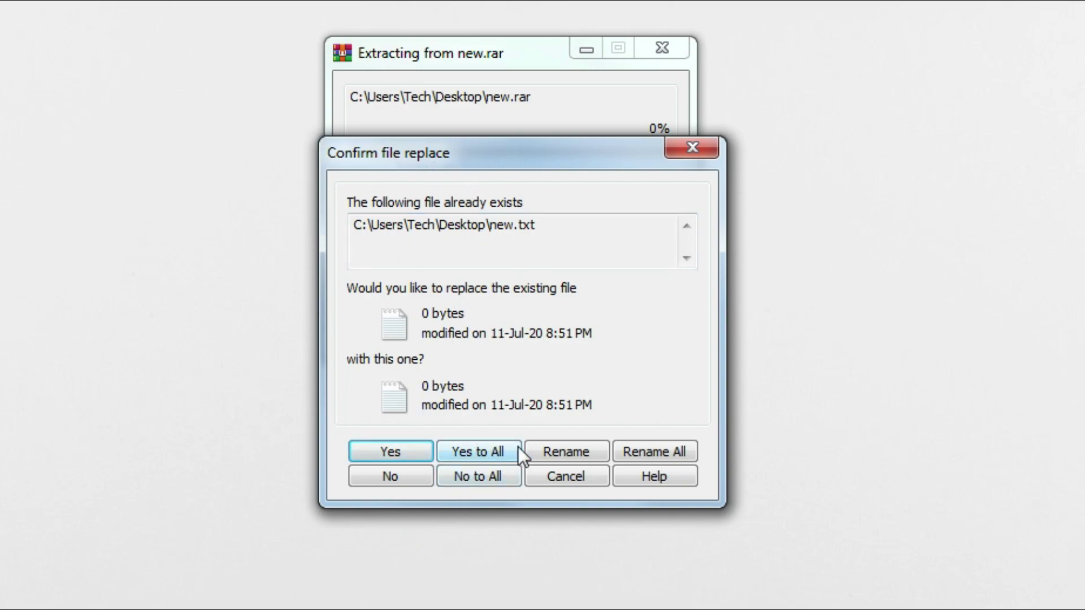
- Rename the conflicting extracted file to new2.txt, then open and close it to check it
click(598, 456)
click(482, 398)
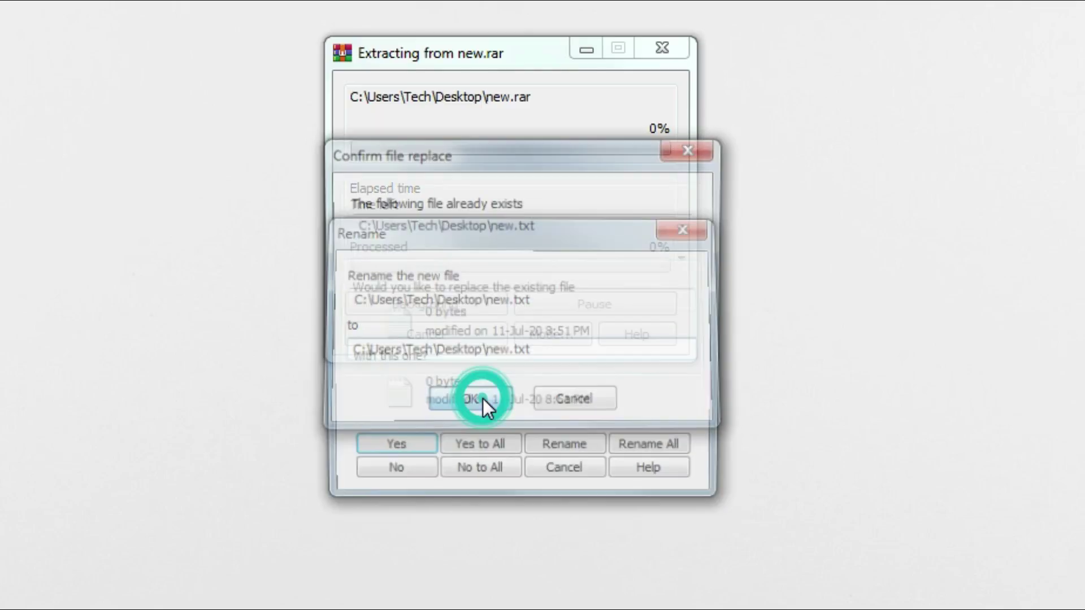
click(562, 461)
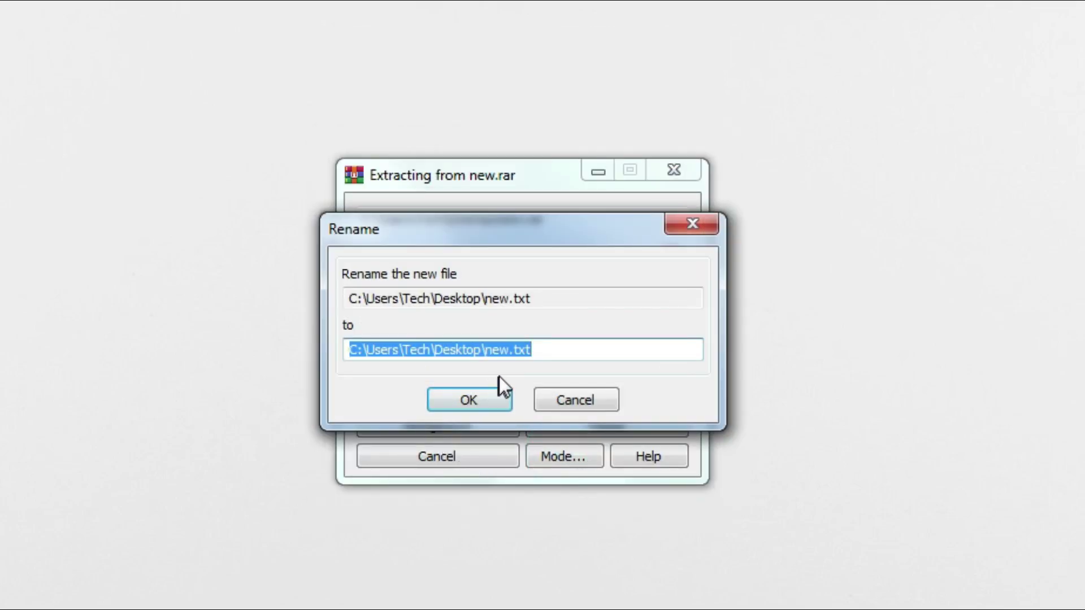
click(509, 350)
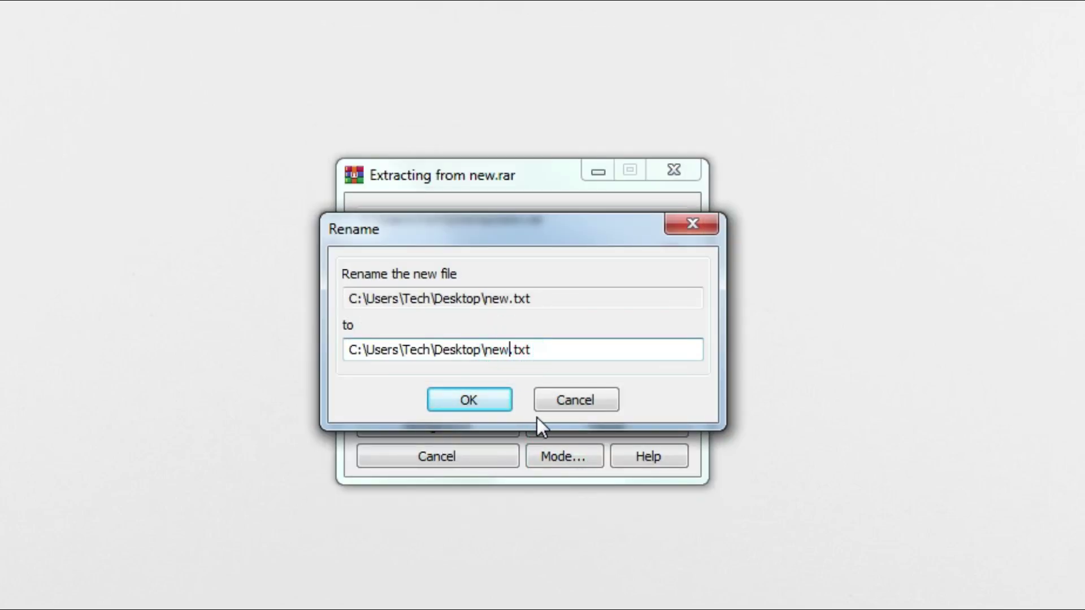
text(2)
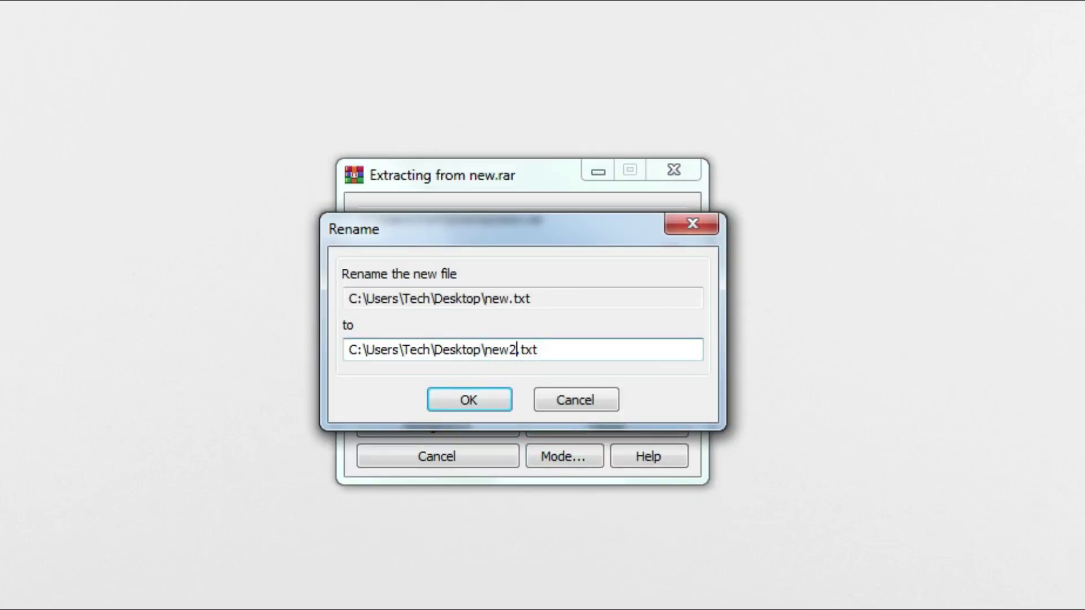
click(472, 397)
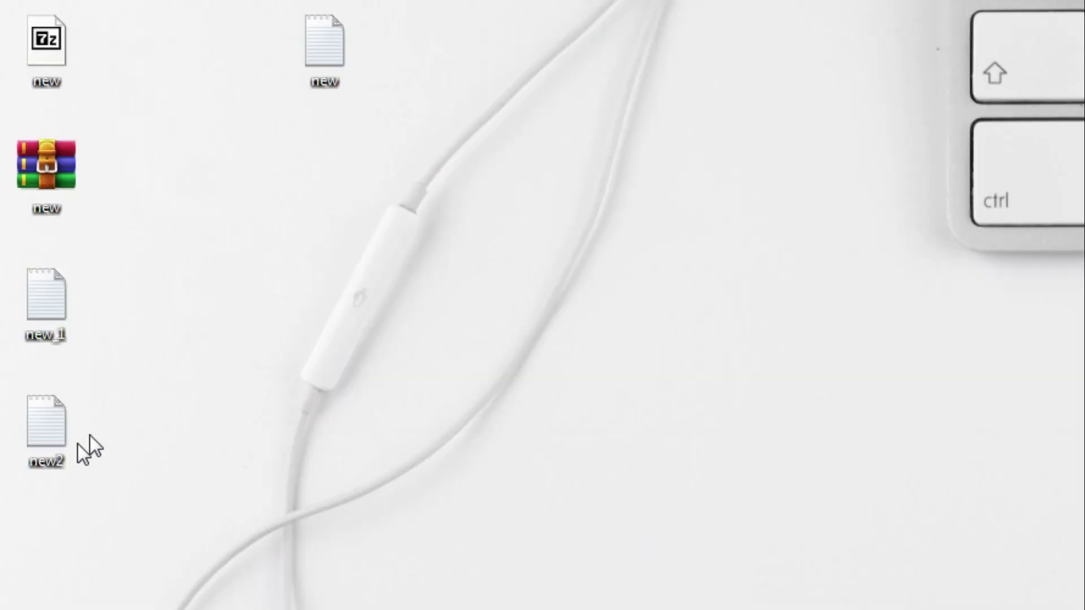
double_click(52, 418)
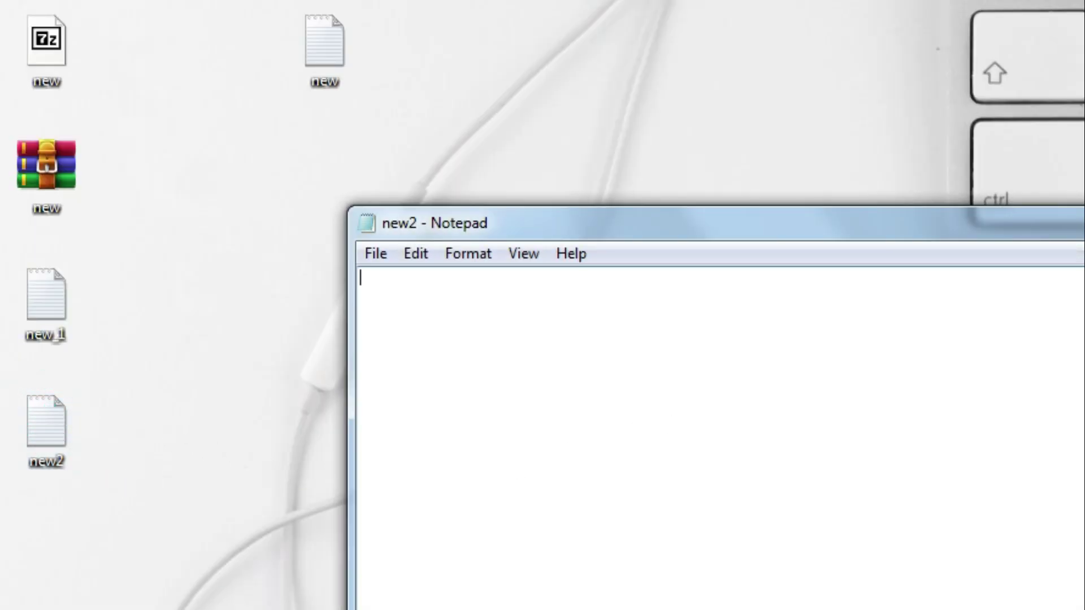
key(alt+F4)
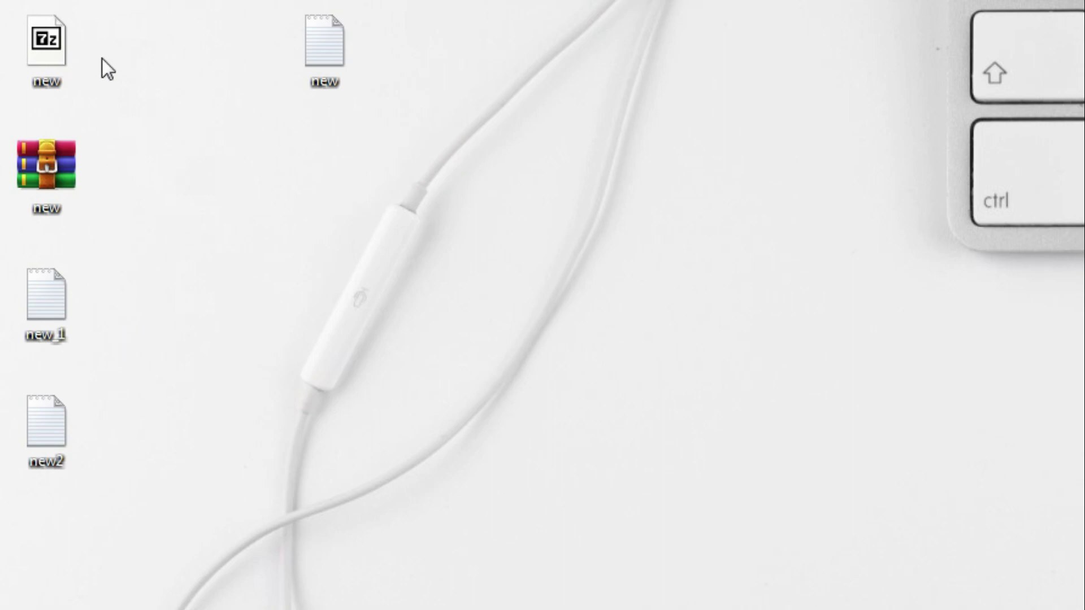
- Delete new.7z, new.rar, new_1 and new2, then bring up actions for the remaining new file
drag(118, 33, 63, 492)
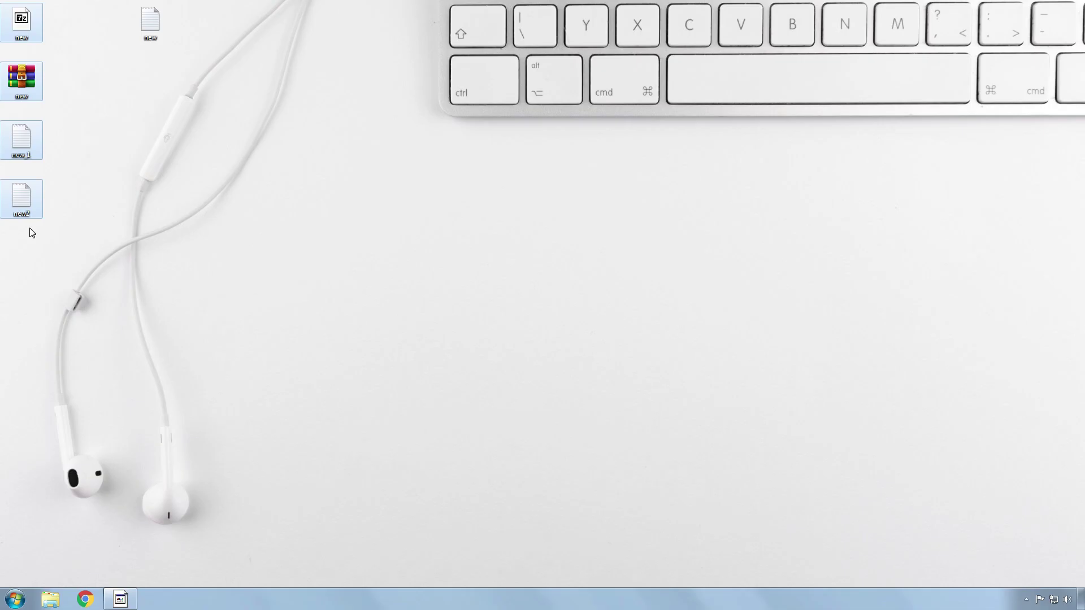
key(Delete)
key(Return)
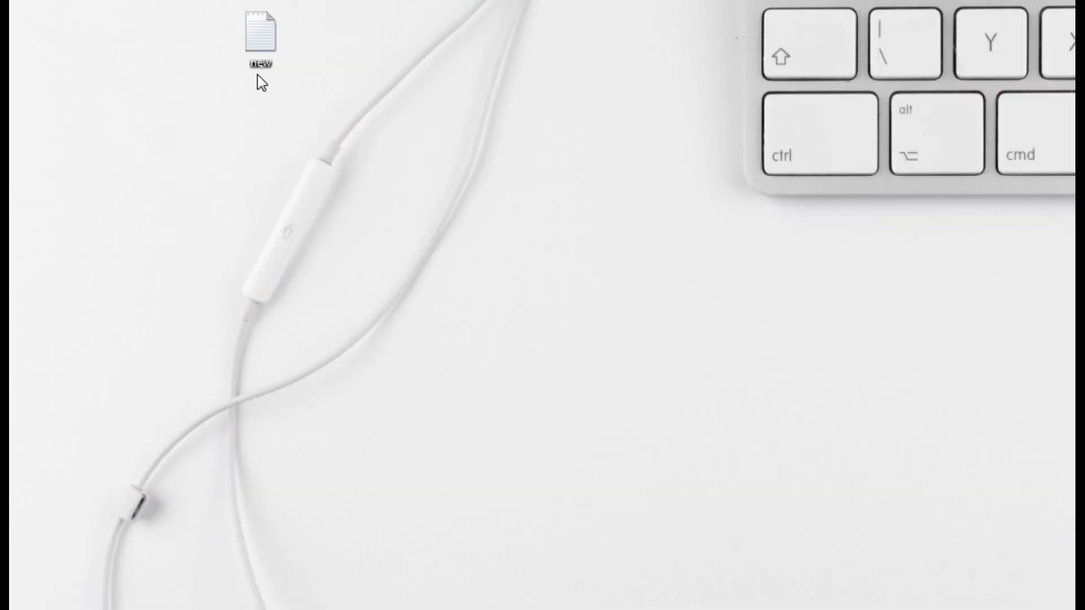
click(151, 32)
right_click(263, 49)
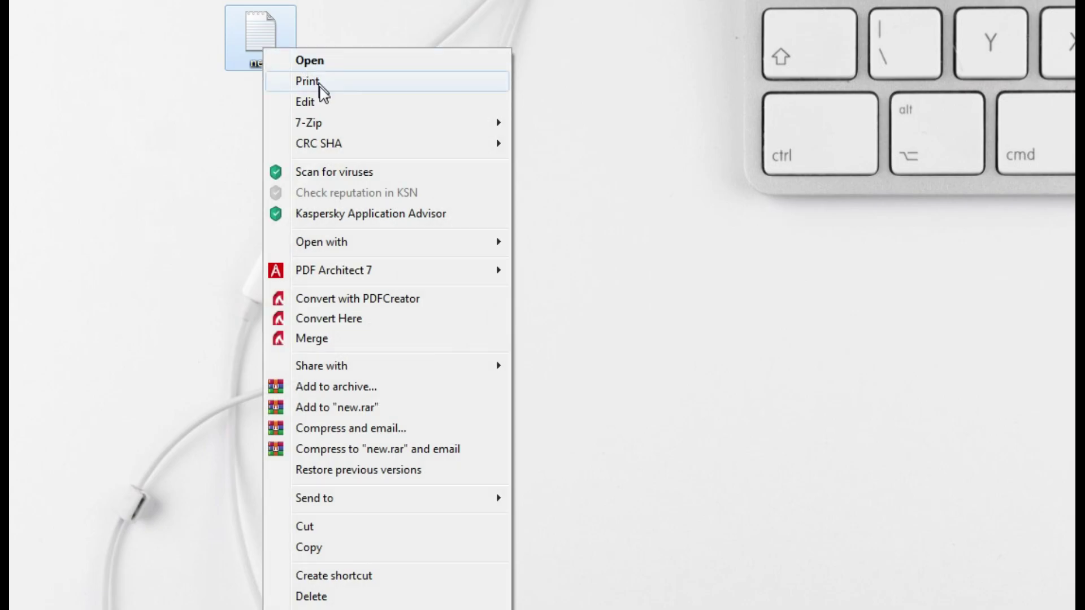
- In 7-Zip Add to archive, enable Create SFX archive as new.exe and enter the password twice
mouse_move(320, 127)
click(531, 122)
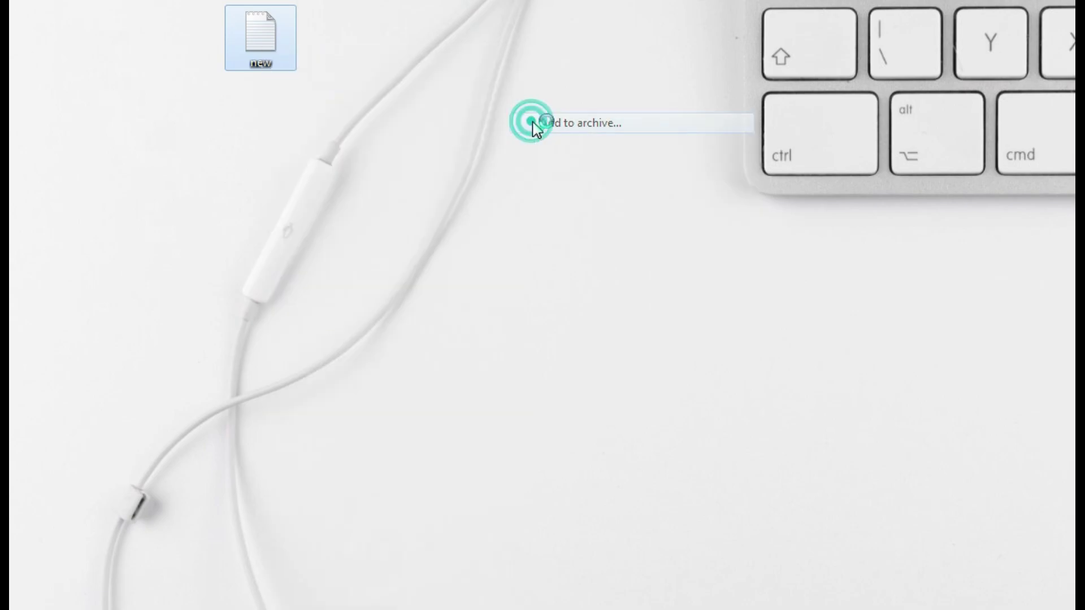
drag(744, 201, 447, 40)
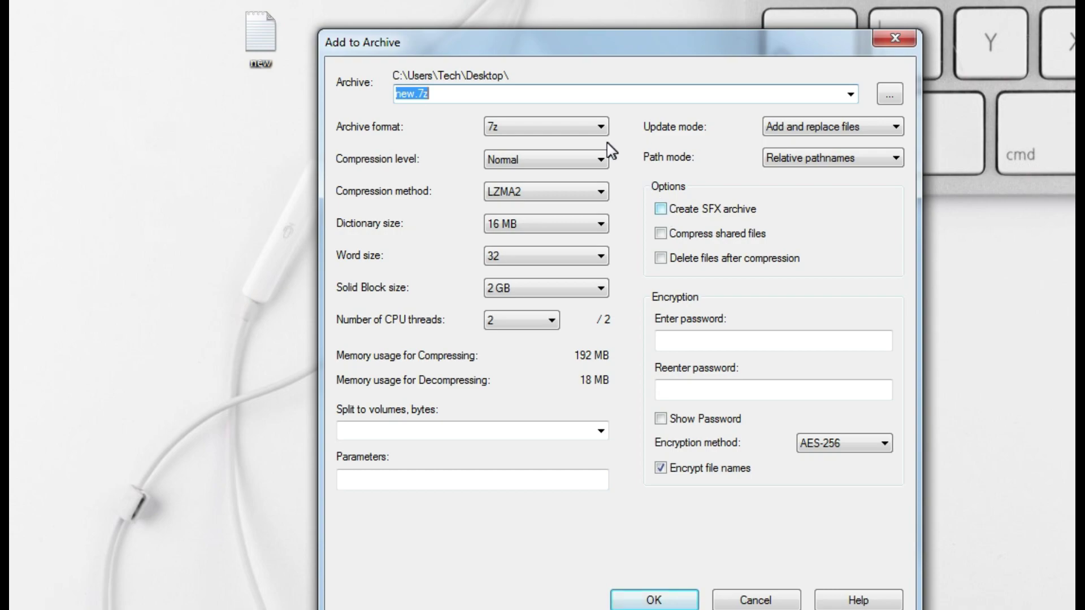
click(660, 209)
click(670, 346)
click(660, 389)
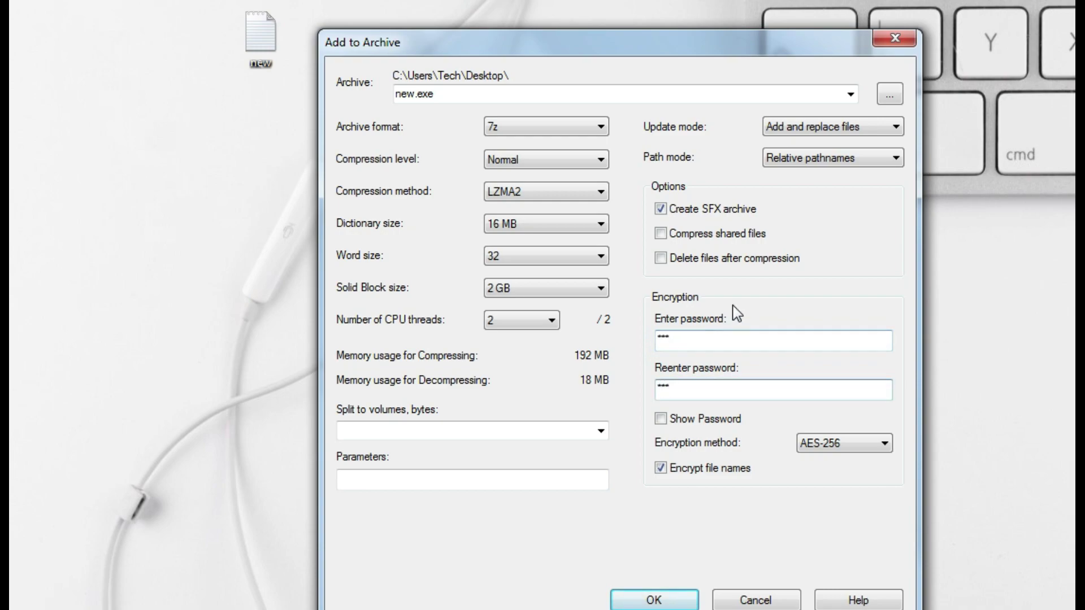
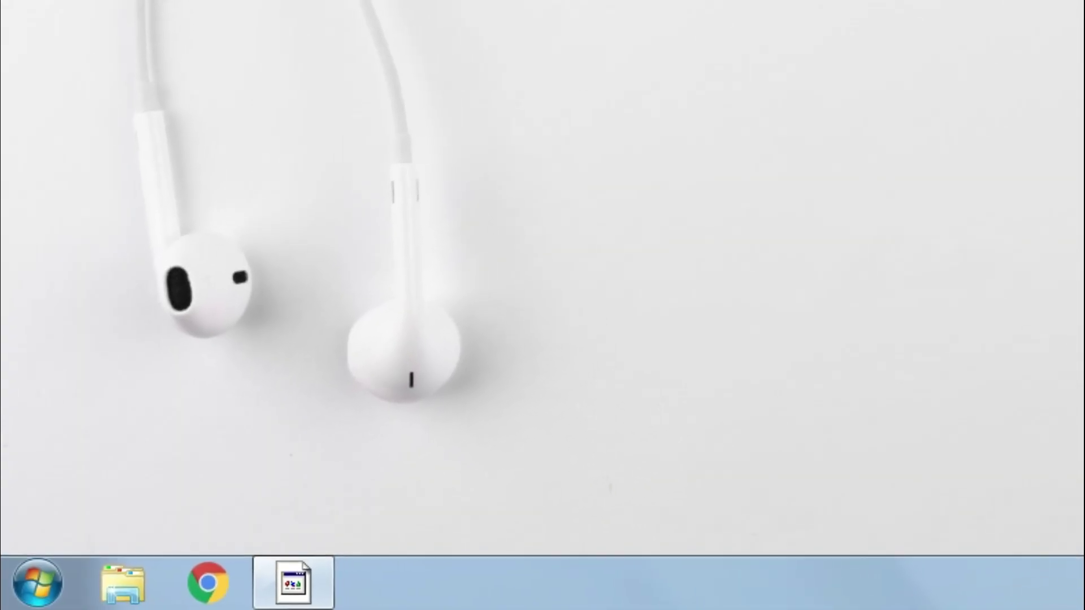
- Open Control Panel's Uninstall a program list from the Start menu
click(41, 582)
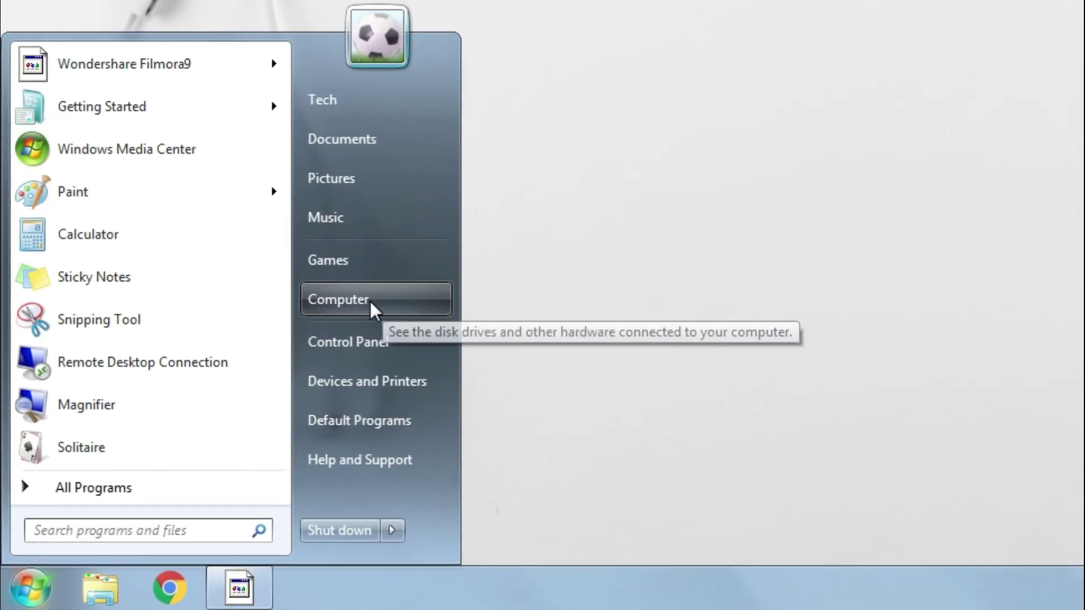
click(365, 328)
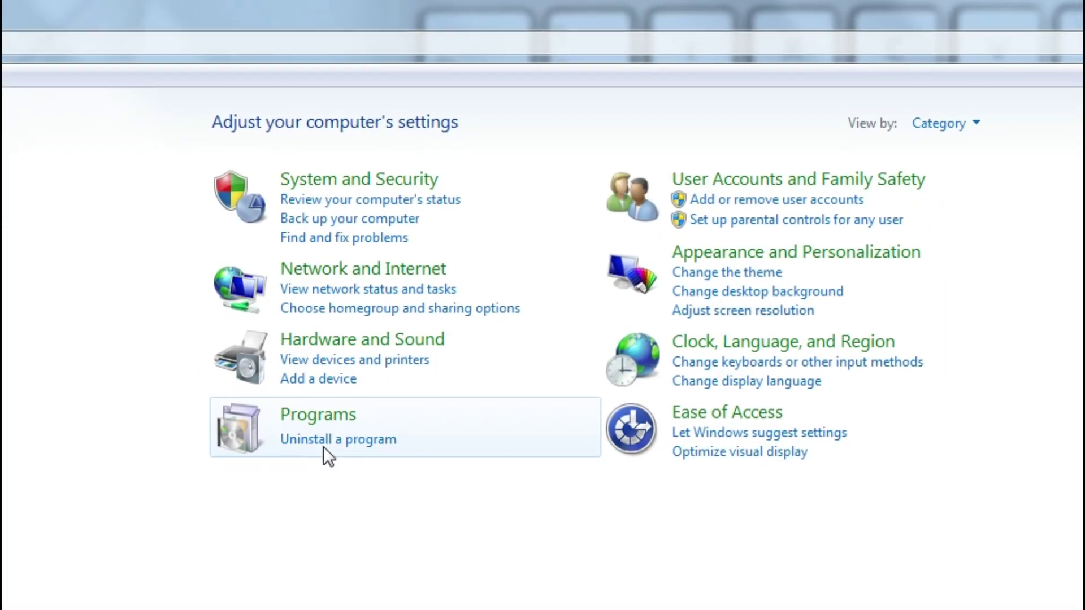
click(325, 475)
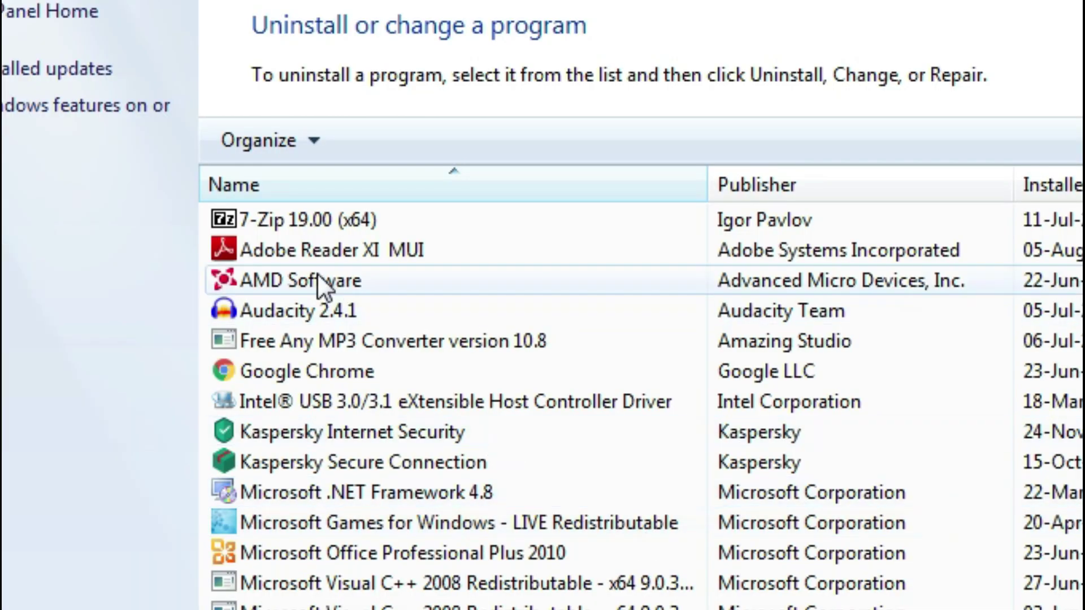
- Uninstall 7-Zip 19.00 (x64) and confirm the removal
click(287, 222)
click(368, 148)
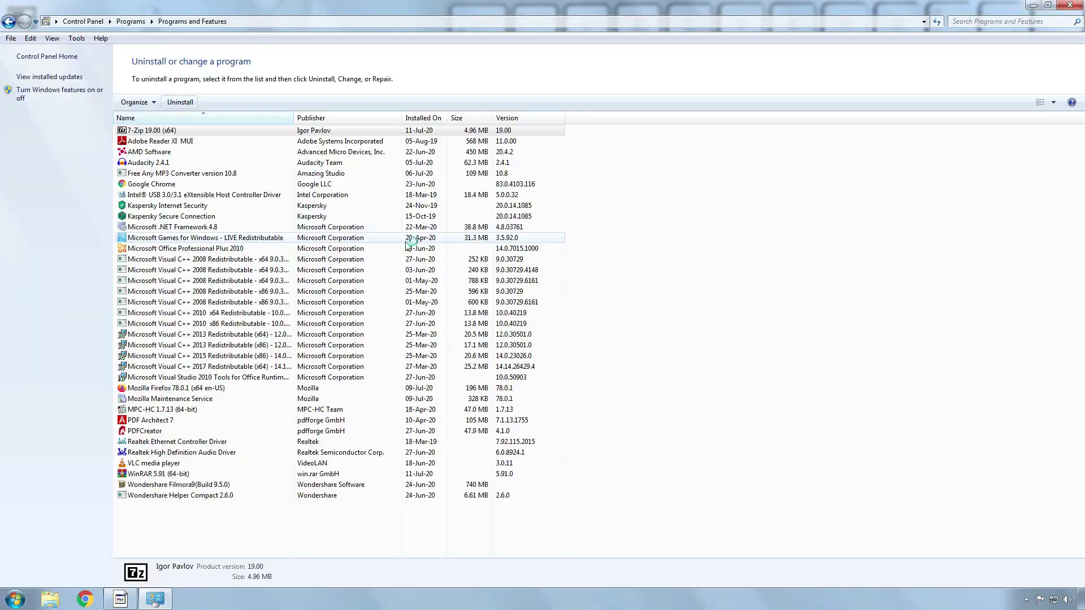
click(533, 337)
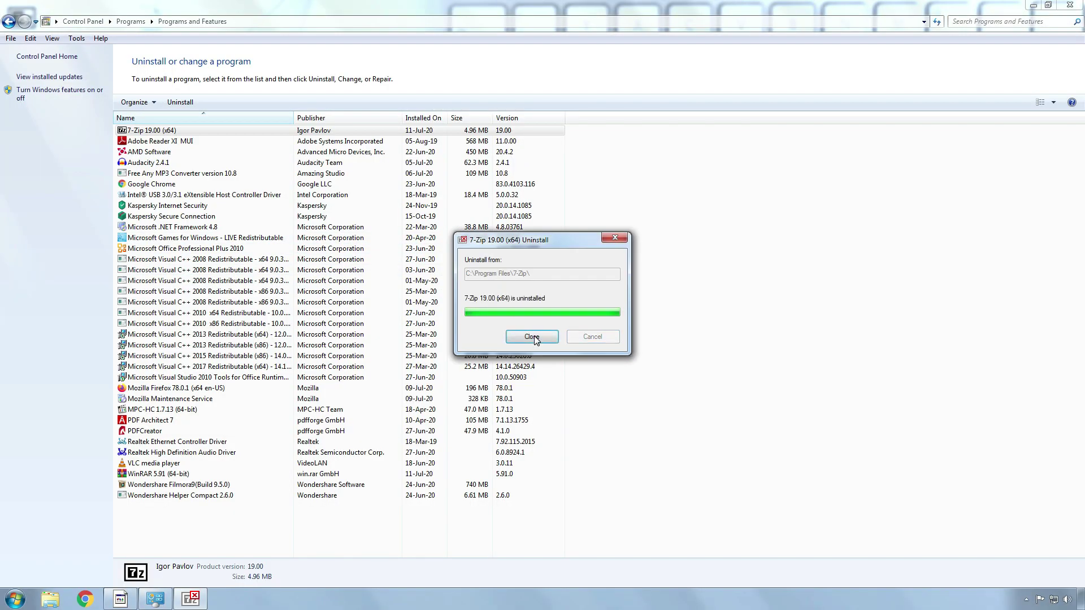
click(532, 337)
- Uninstall WinRAR 5.91 (64-bit), accepting that a reboot is needed
click(150, 474)
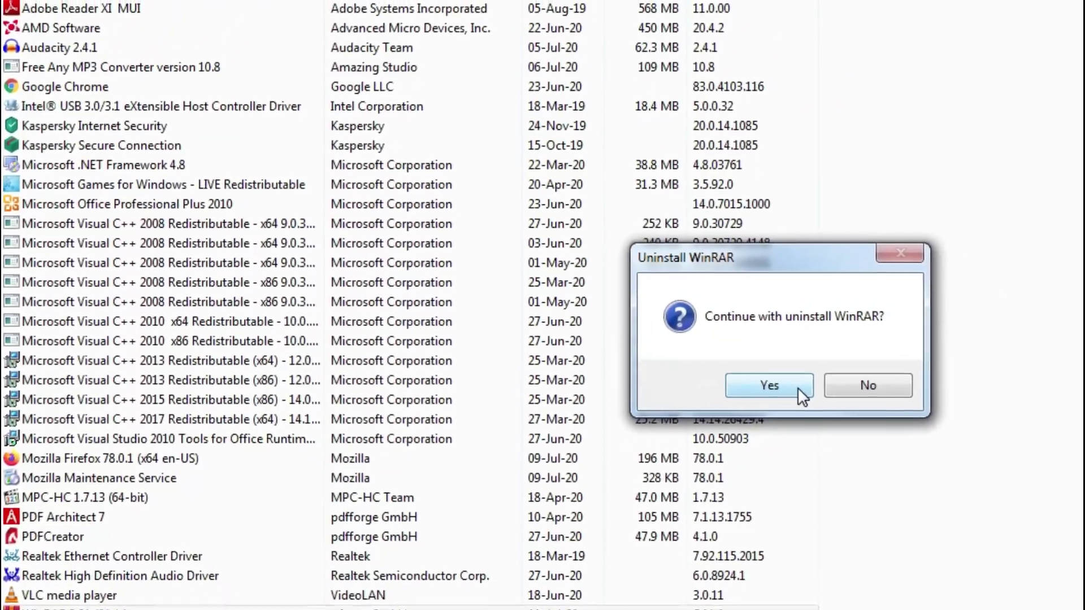
click(813, 358)
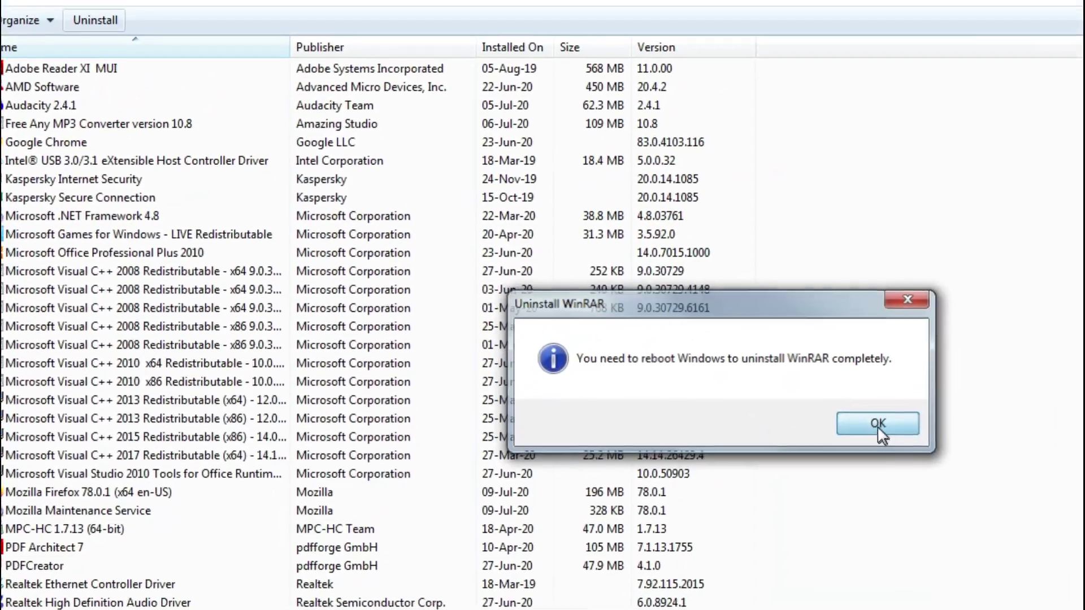
click(902, 411)
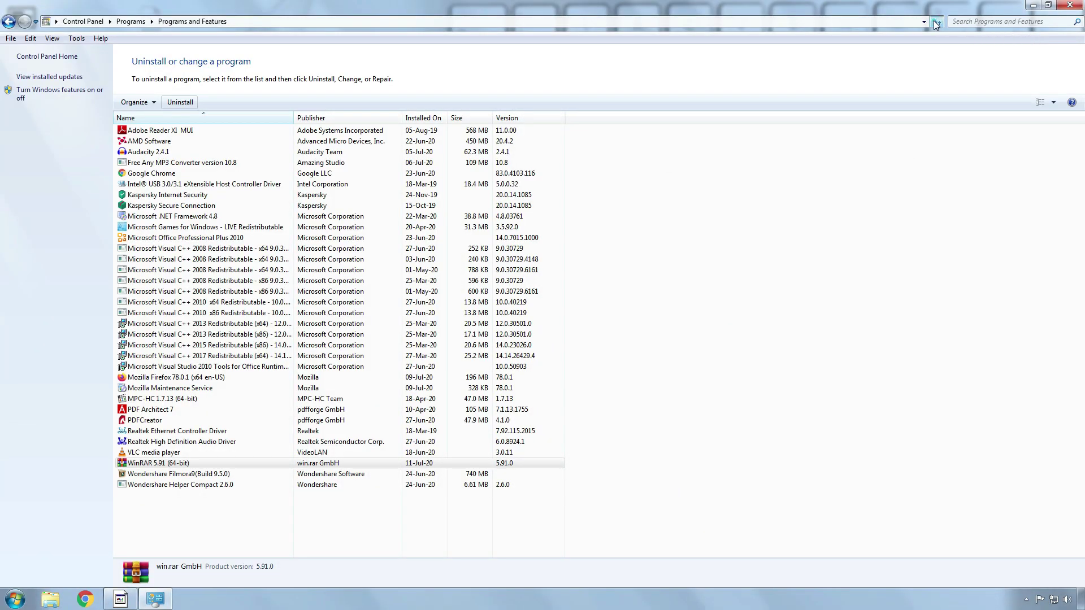
- Close Programs and Features, refresh the desktop, and open new.7z to test it
click(1069, 5)
right_click(199, 145)
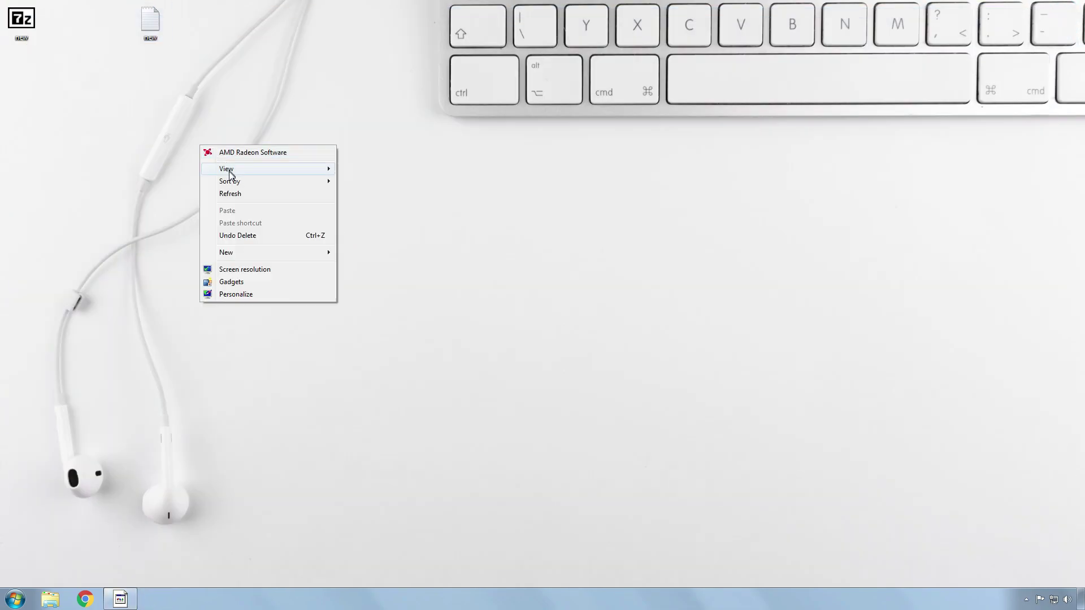
click(226, 194)
double_click(55, 96)
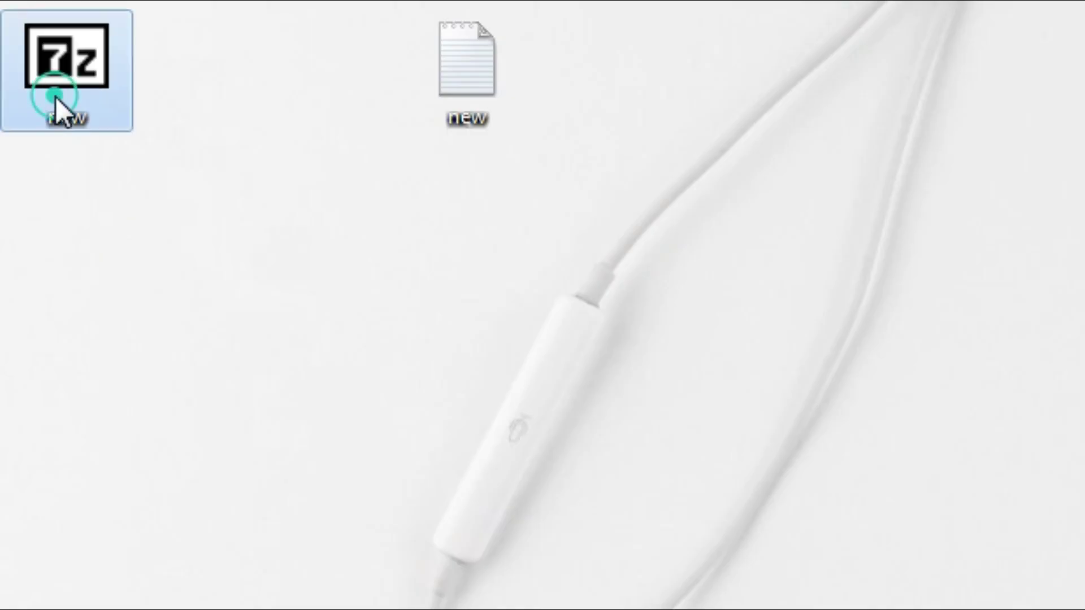